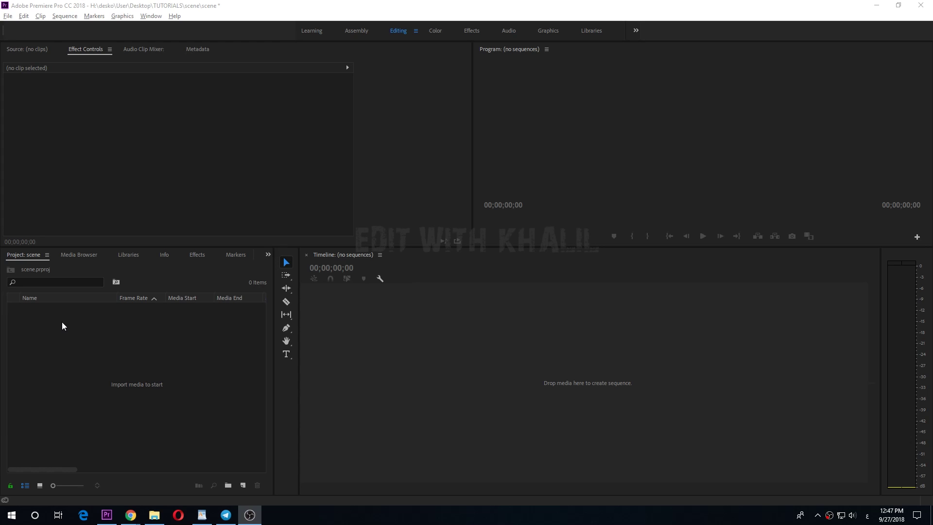
Create a black 1280 x 720 color matte named sky
click(8, 16)
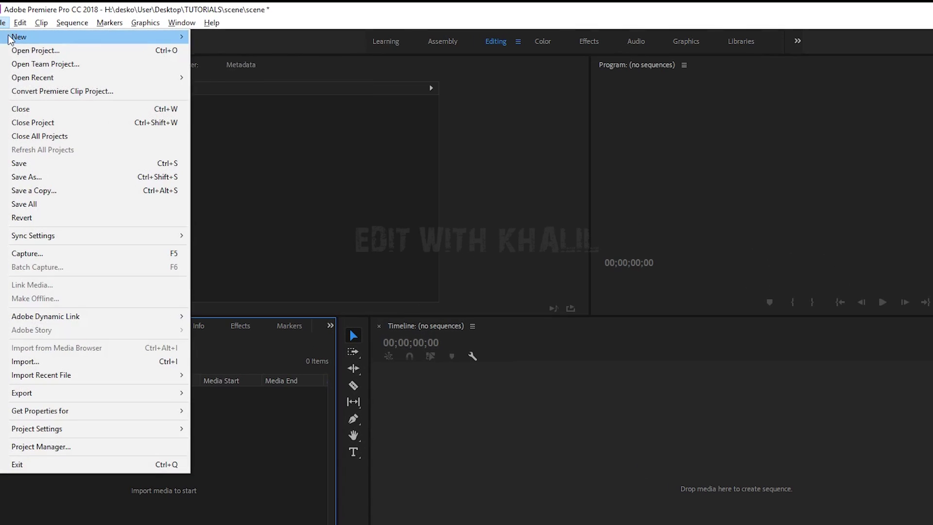
mouse_move(29, 35)
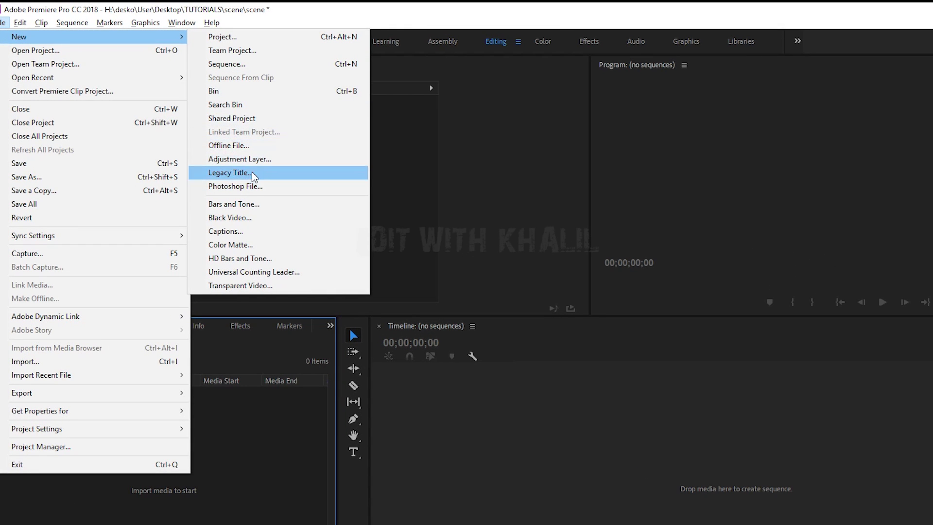
click(251, 245)
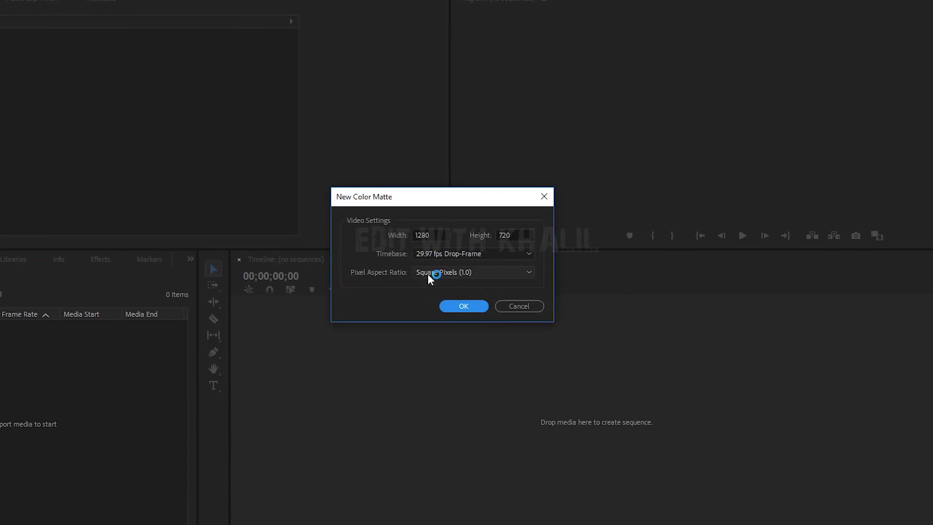
click(462, 306)
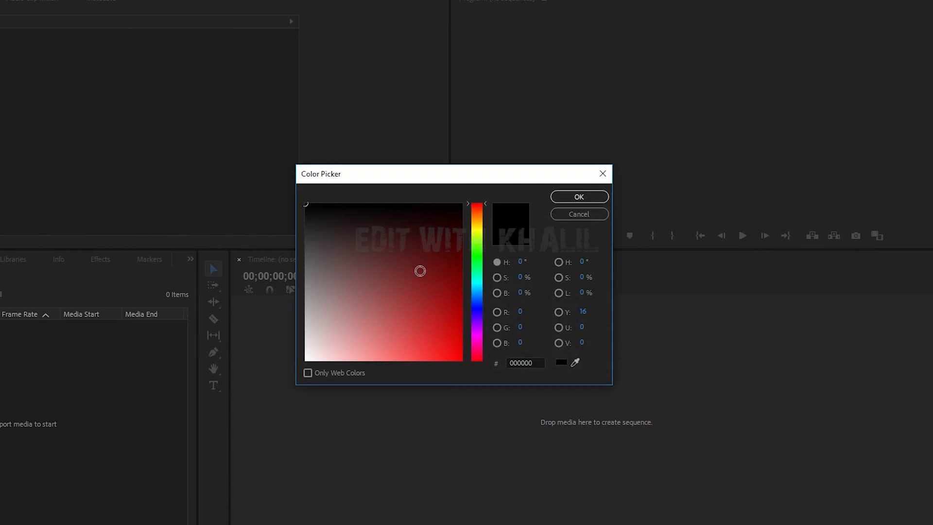
key(Return)
text(s)
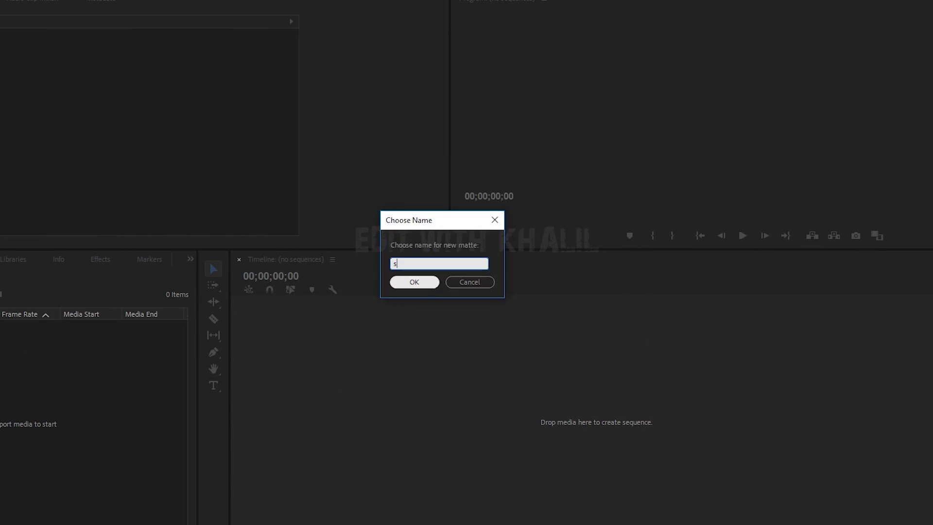
text(ky)
click(420, 281)
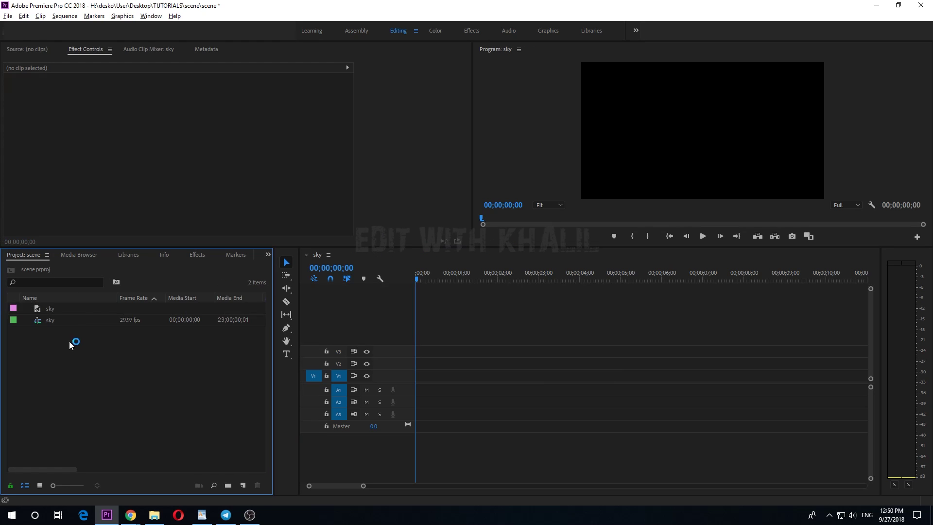
Place the sky matte at the start of track V2 and apply the Ramp effect to it
drag(49, 309, 415, 366)
click(454, 275)
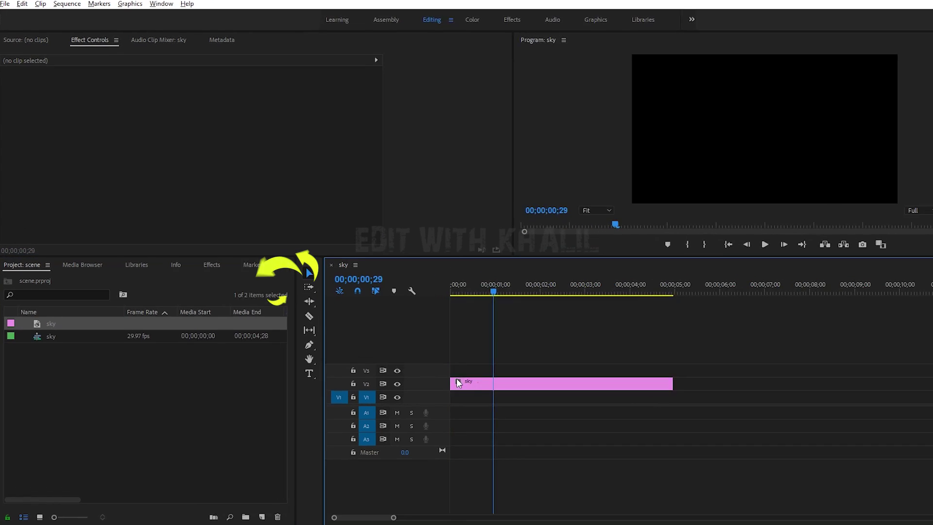
click(236, 281)
drag(42, 508, 525, 418)
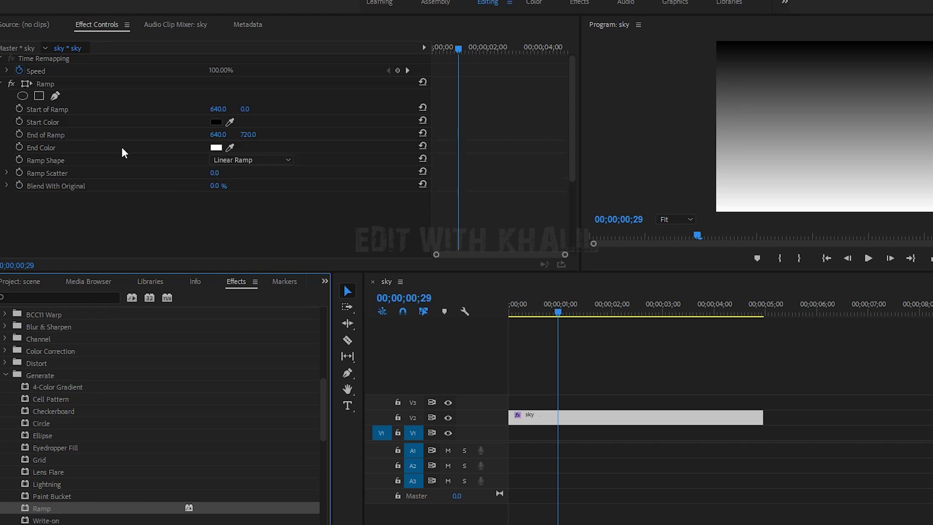
Set the start color of the sky clip's Ramp to bright blue 0084FF
click(216, 122)
mouse_move(493, 338)
mouse_down()
mouse_move(494, 310)
mouse_move(484, 328)
mouse_up()
drag(475, 362, 488, 397)
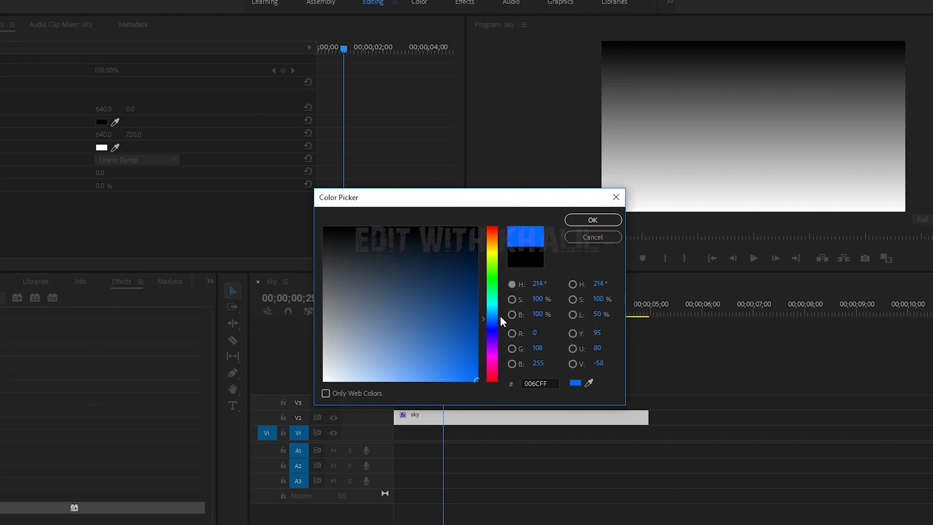
drag(501, 316, 504, 317)
click(569, 220)
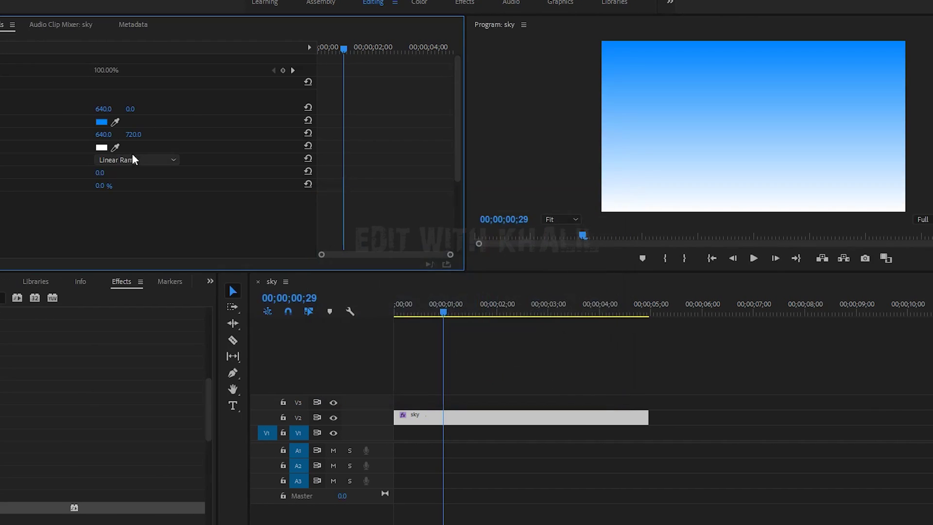
Raise the sky ramp's end point in the preview to about 642.6, 392
click(748, 144)
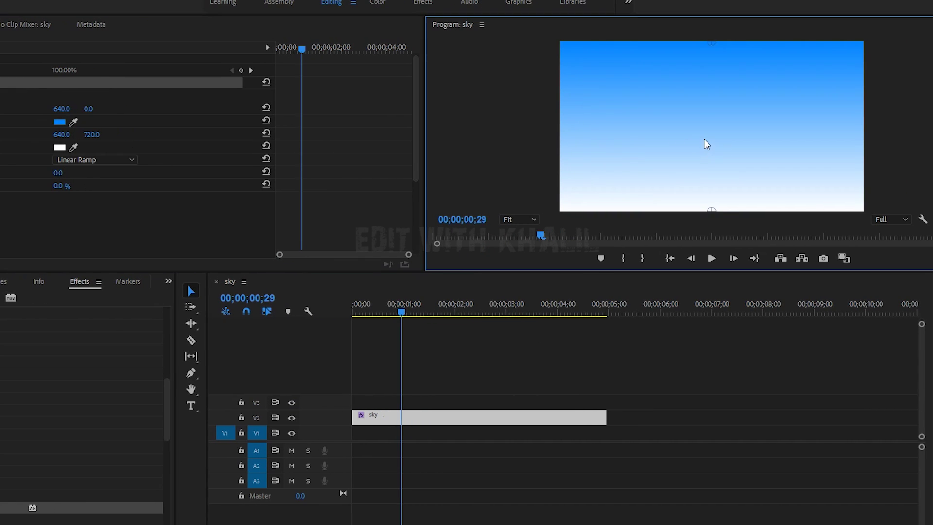
drag(711, 211, 710, 168)
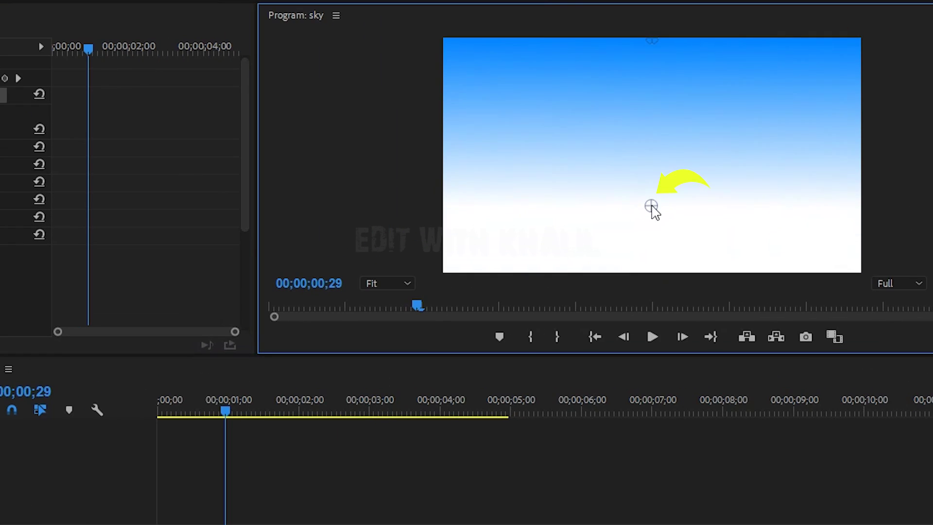
drag(651, 212, 651, 165)
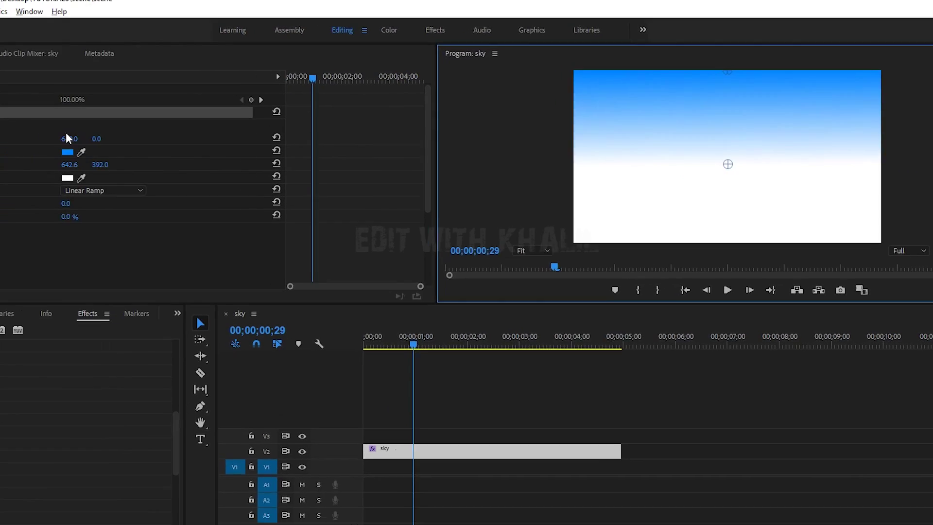
Soften the sky ramp's start color to a less saturated blue and lower its end point to about 624.6, 489.4
click(67, 152)
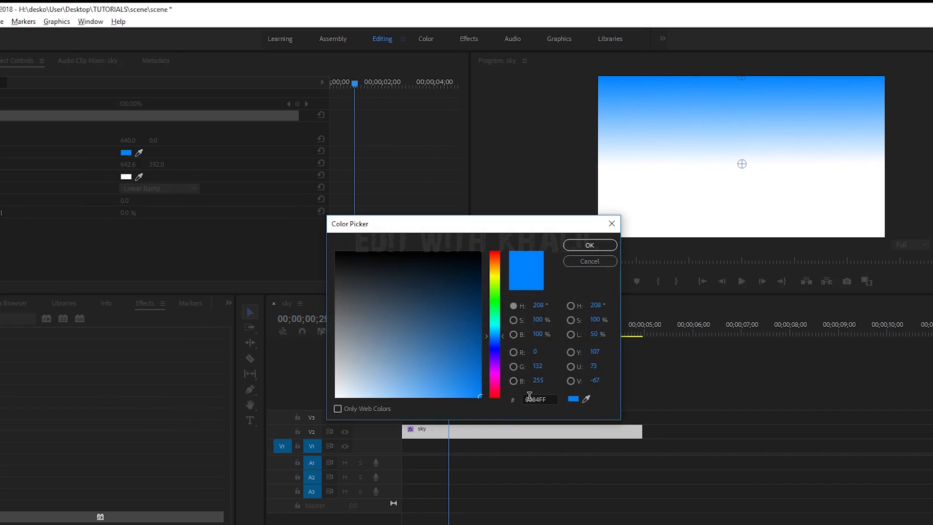
drag(473, 382, 431, 387)
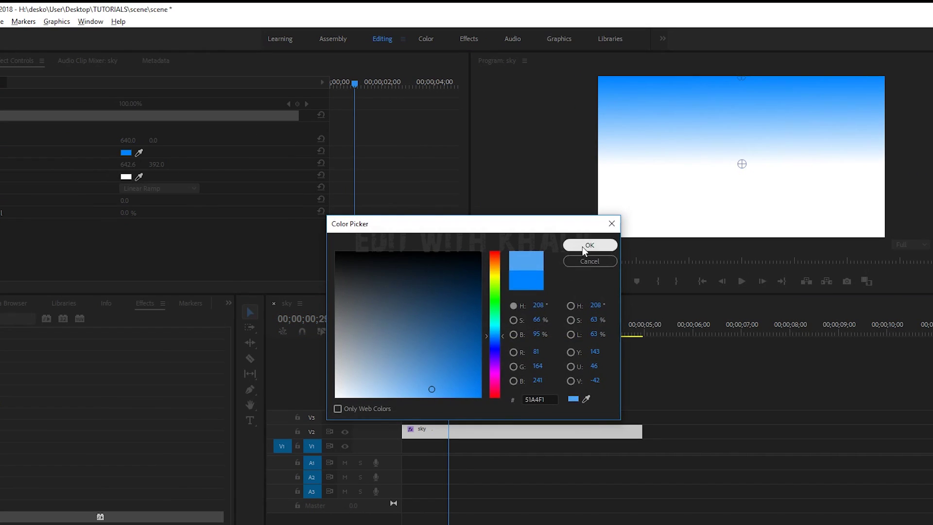
click(598, 244)
click(126, 152)
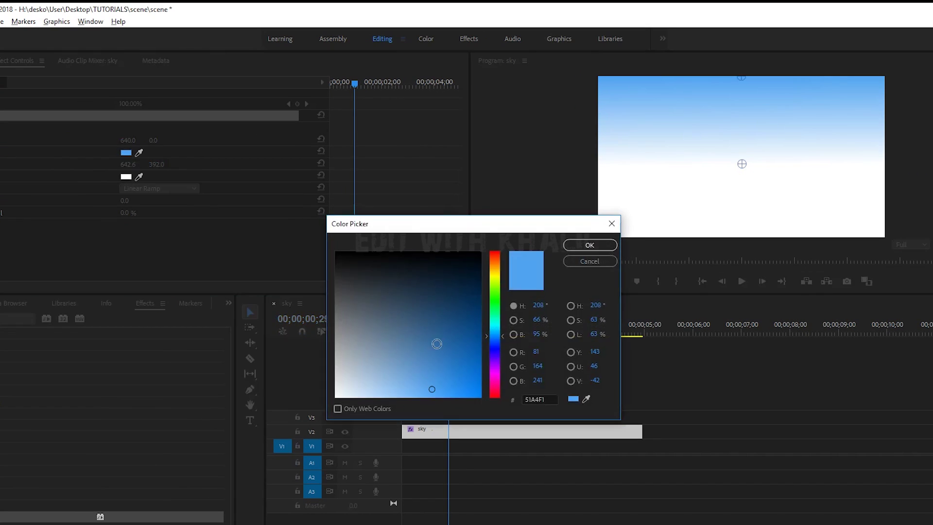
click(603, 244)
drag(741, 164, 742, 183)
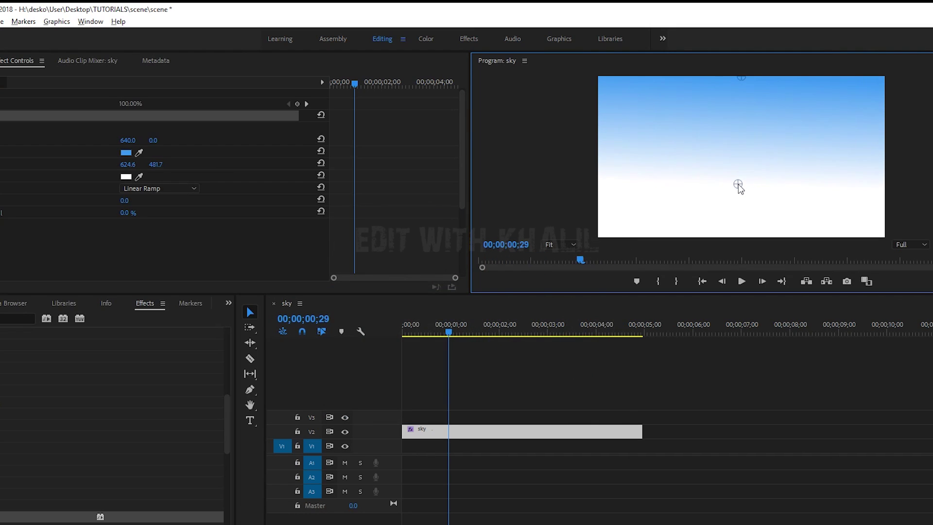
Create a second black 1280 x 720 color matte named Grass
click(7, 16)
mouse_move(73, 27)
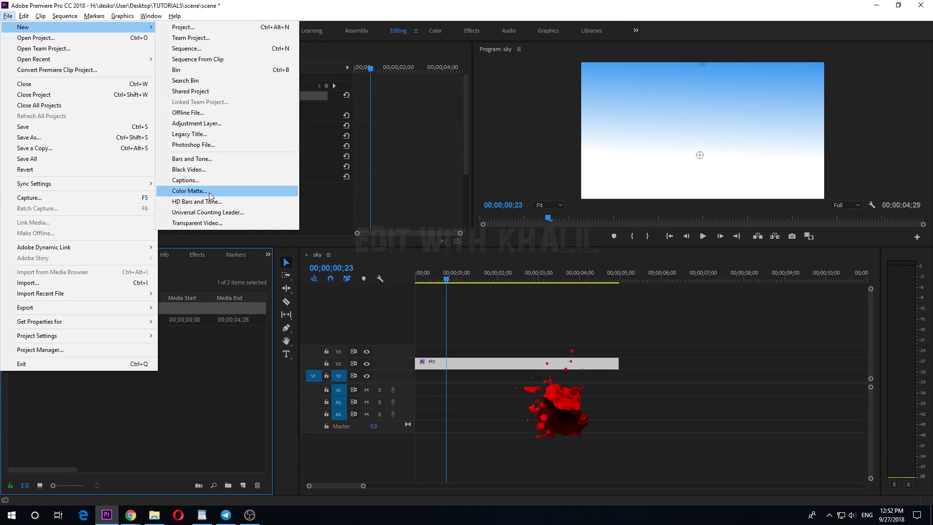
click(209, 192)
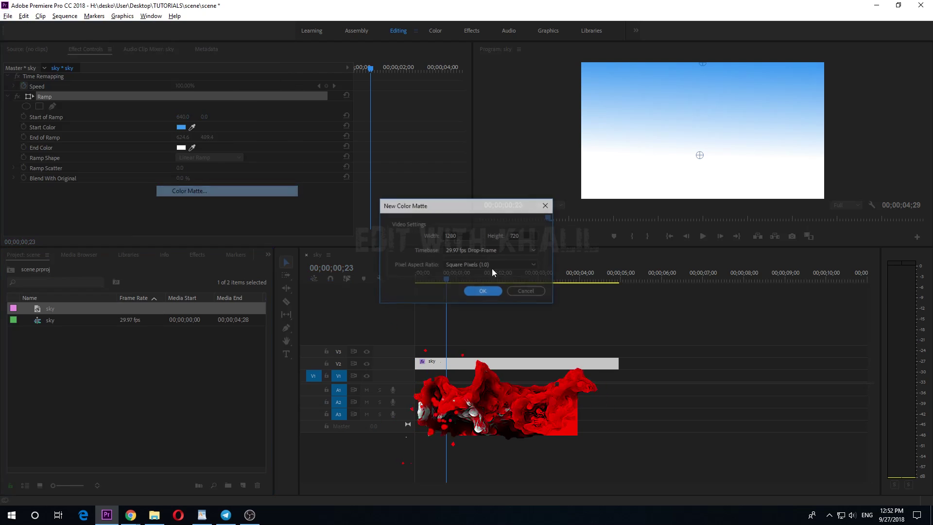
click(483, 291)
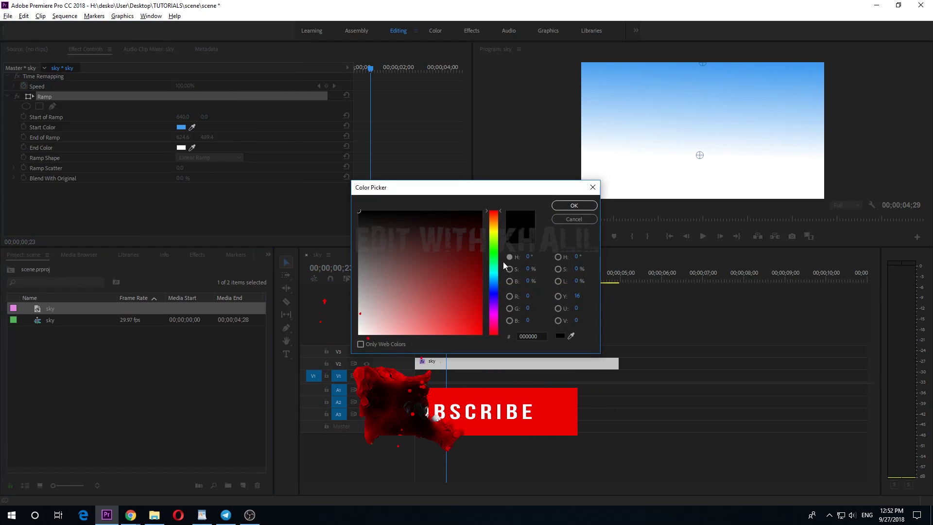
click(573, 205)
text(Grass)
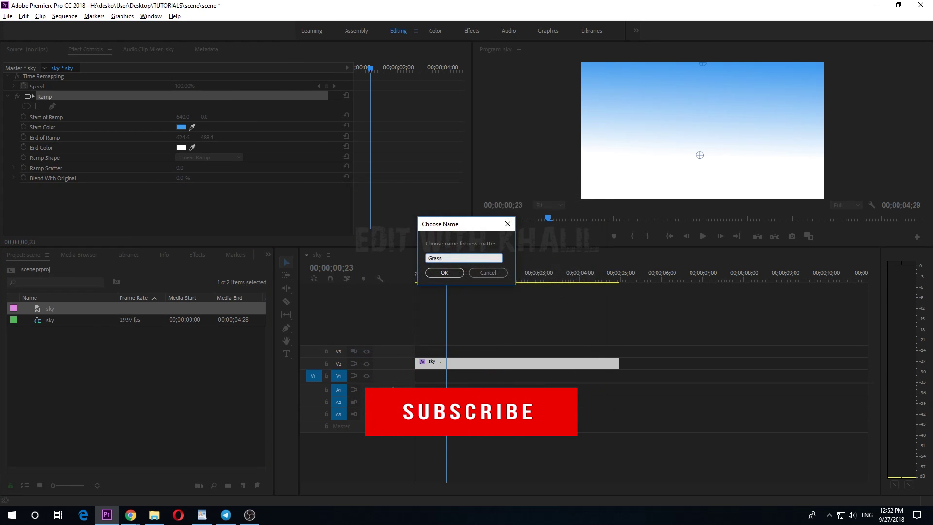
key(Return)
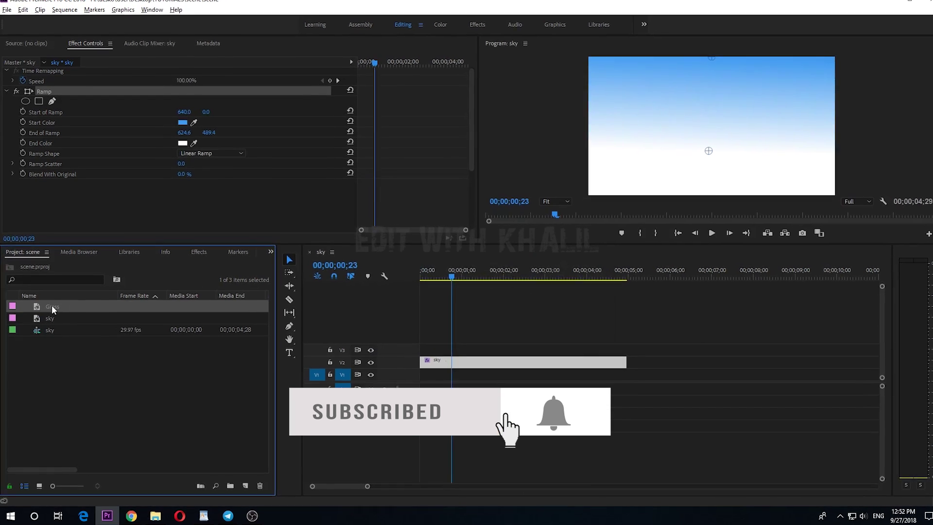
Place the Grass matte on track V3 above the sky clip and apply the Ramp effect to it
drag(46, 302, 360, 348)
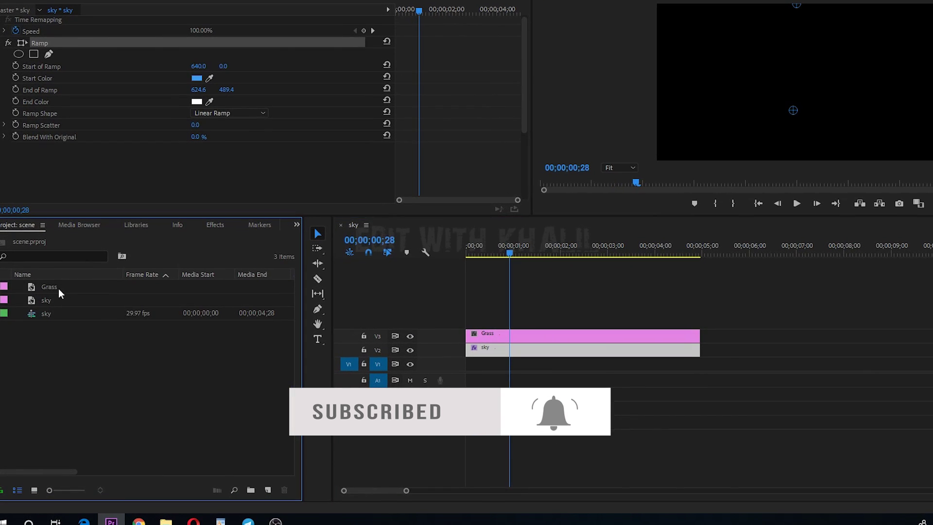
click(214, 225)
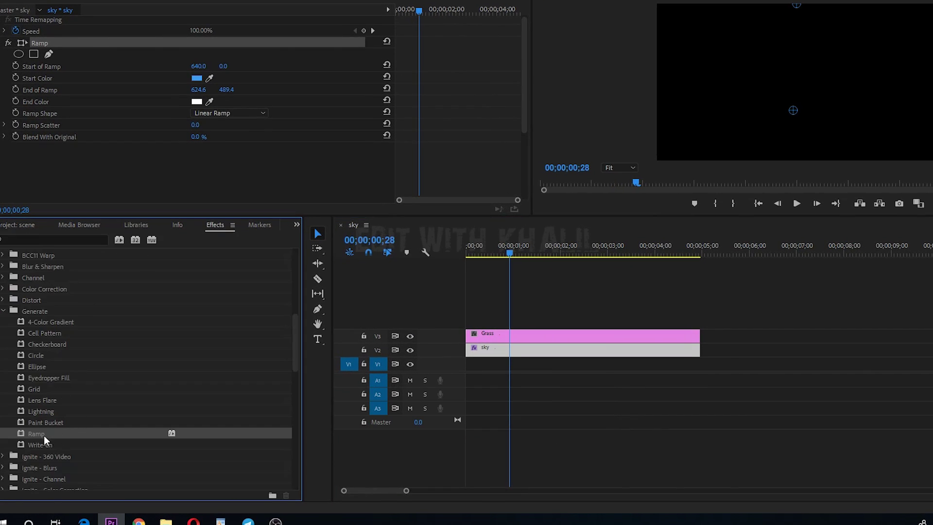
drag(44, 435, 493, 335)
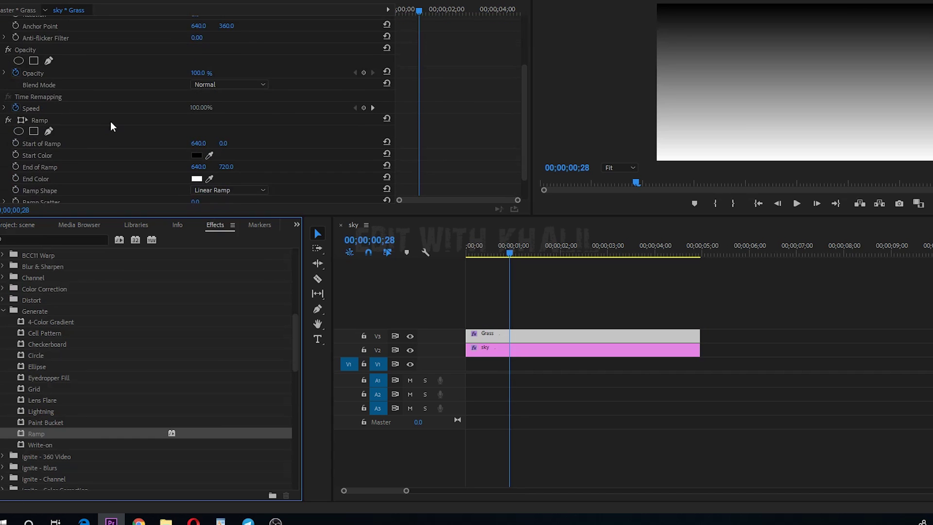
scroll(111, 126, down, 1)
click(196, 126)
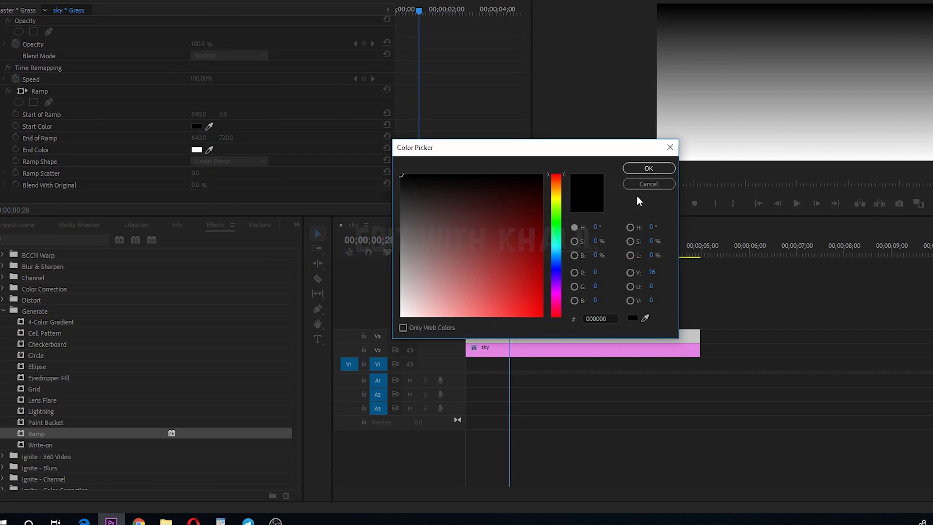
click(648, 184)
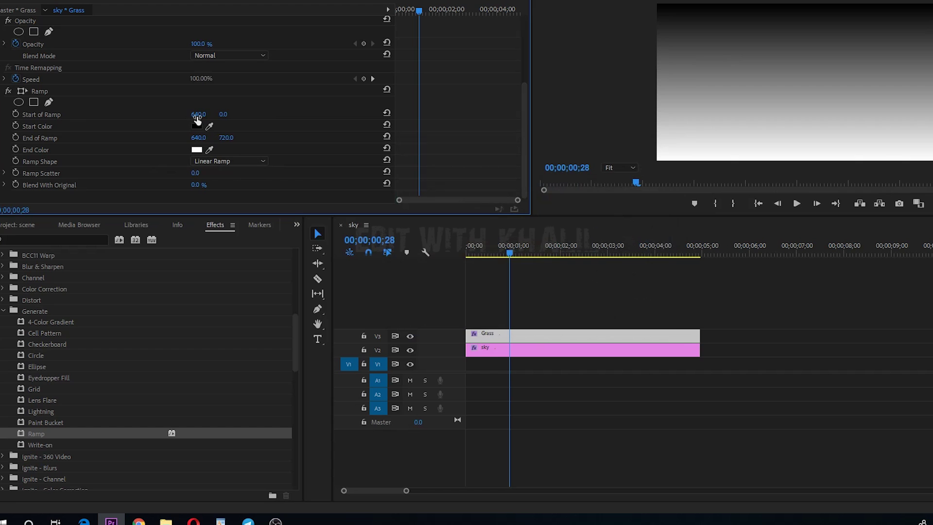
Lay the Grass ramp out horizontally, with its start point at about 345.6, 443.3 and its end point at about 1285.1, 445.8
click(42, 92)
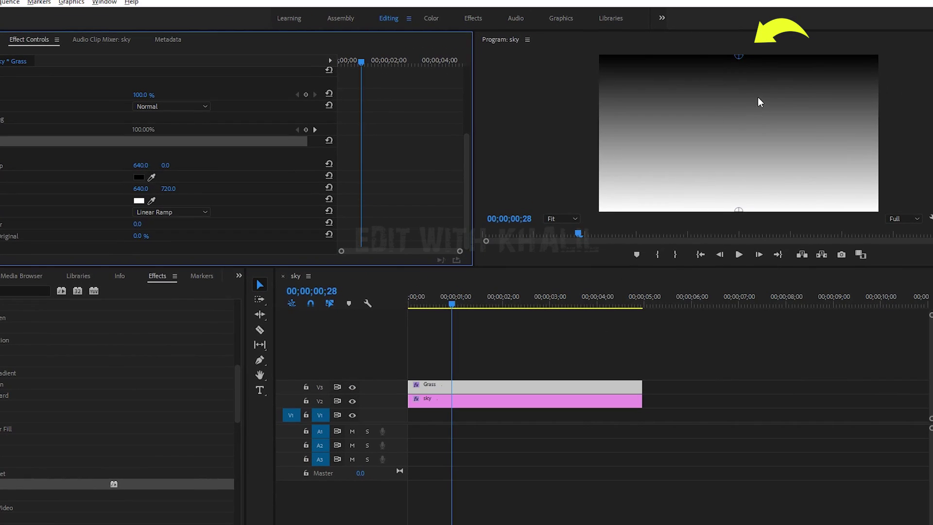
drag(794, 6, 791, 12)
drag(733, 65, 652, 157)
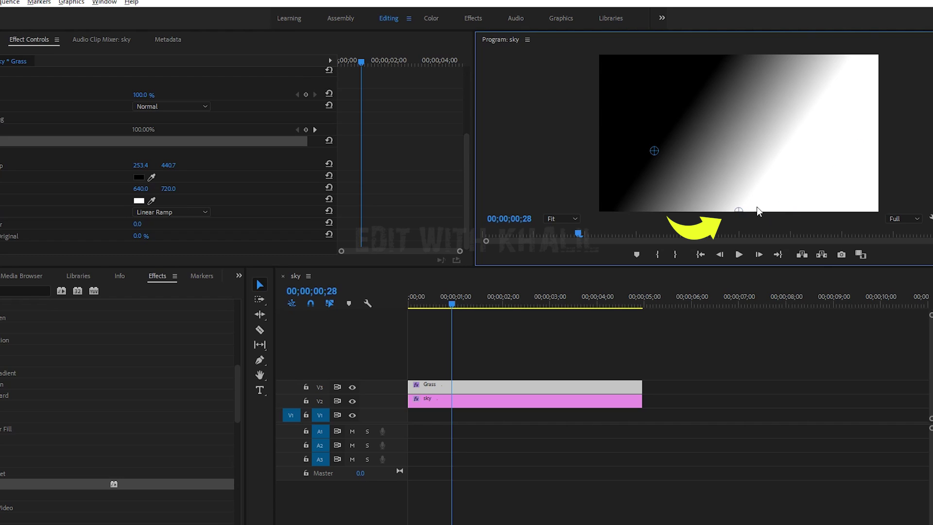
drag(739, 212, 879, 154)
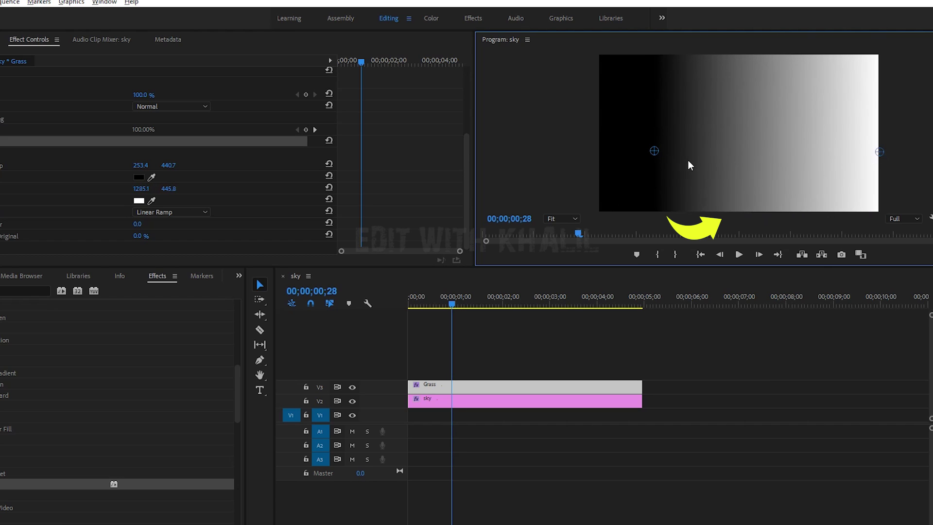
drag(654, 150, 674, 151)
Set the Grass ramp's start color to a dark green of about 075F00
click(139, 177)
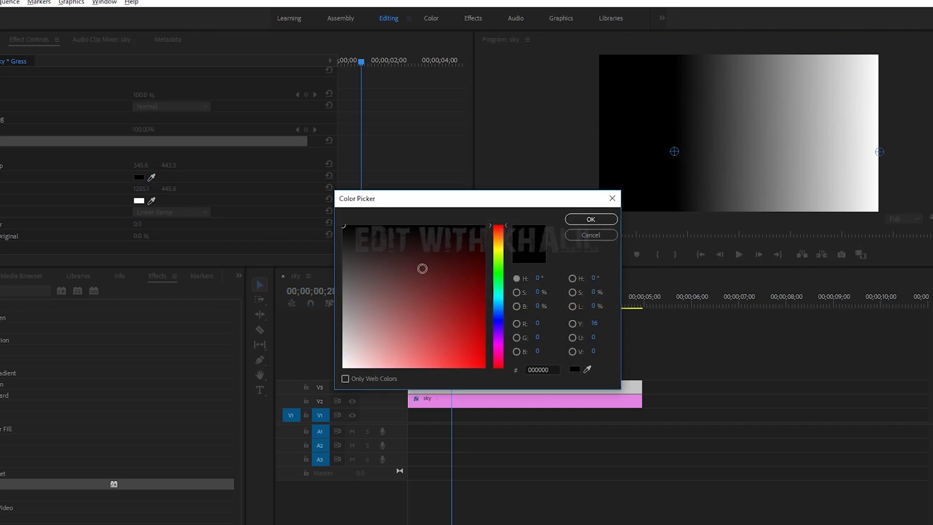
click(496, 277)
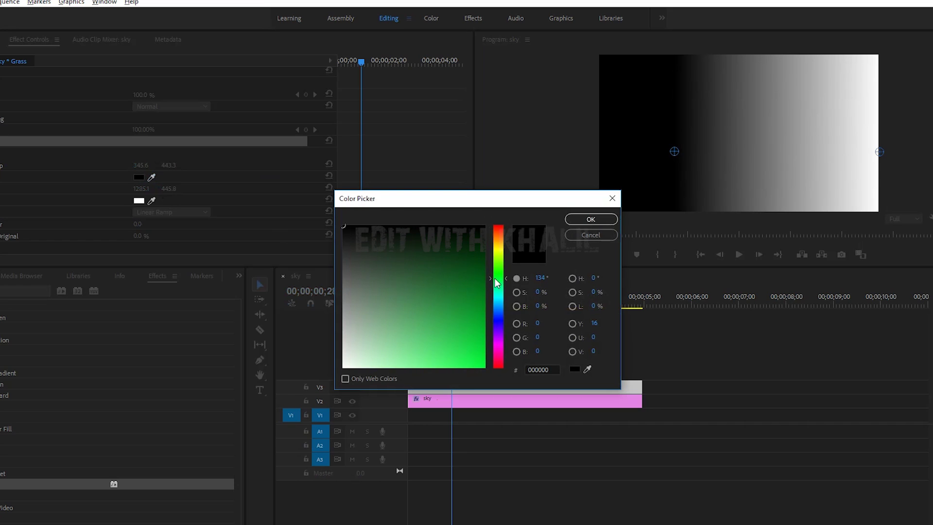
click(487, 273)
drag(504, 277, 505, 271)
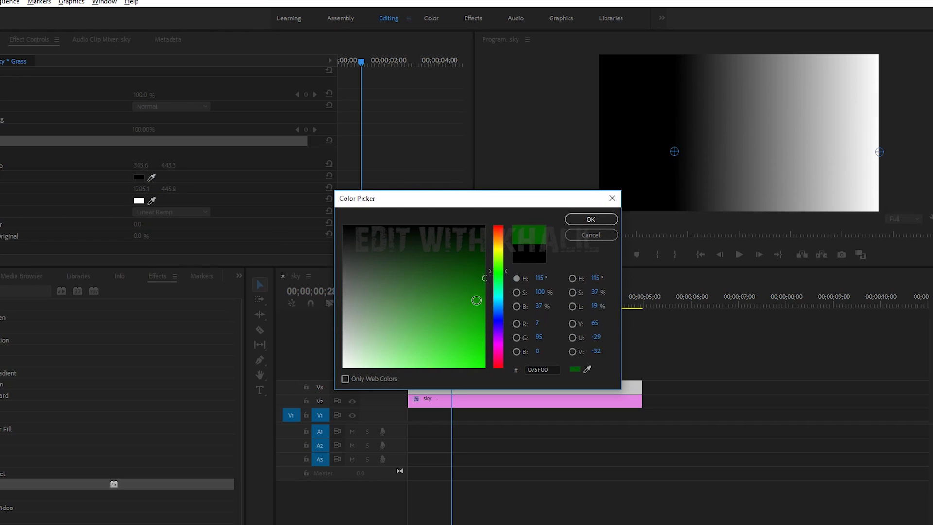
click(485, 279)
click(584, 221)
Set the Grass ramp's end color to a fully saturated bright green
click(139, 200)
click(587, 369)
click(139, 177)
click(484, 367)
click(584, 221)
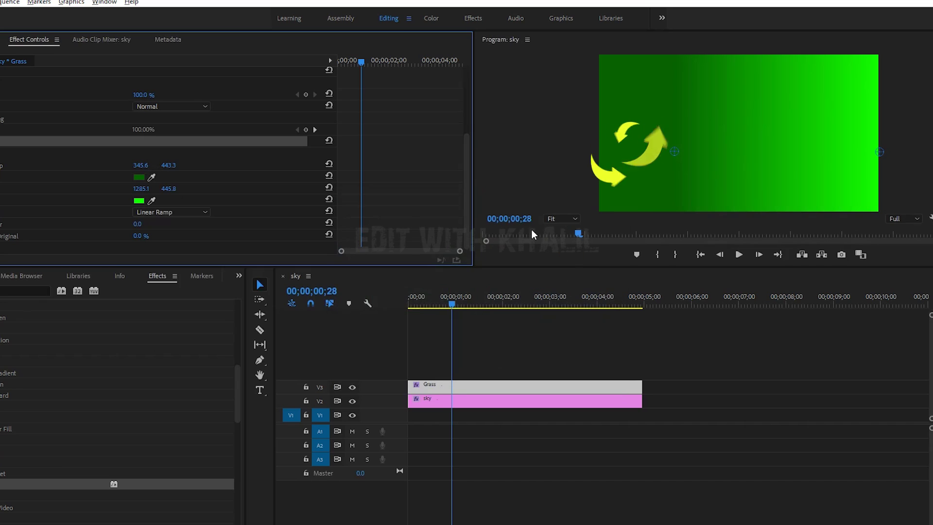
Reverse the Grass ramp's direction by moving its start point to about 875.5, 440.7 and its end point to about 202.2, 443.3
drag(674, 151, 727, 154)
drag(879, 152, 643, 150)
drag(728, 154, 799, 151)
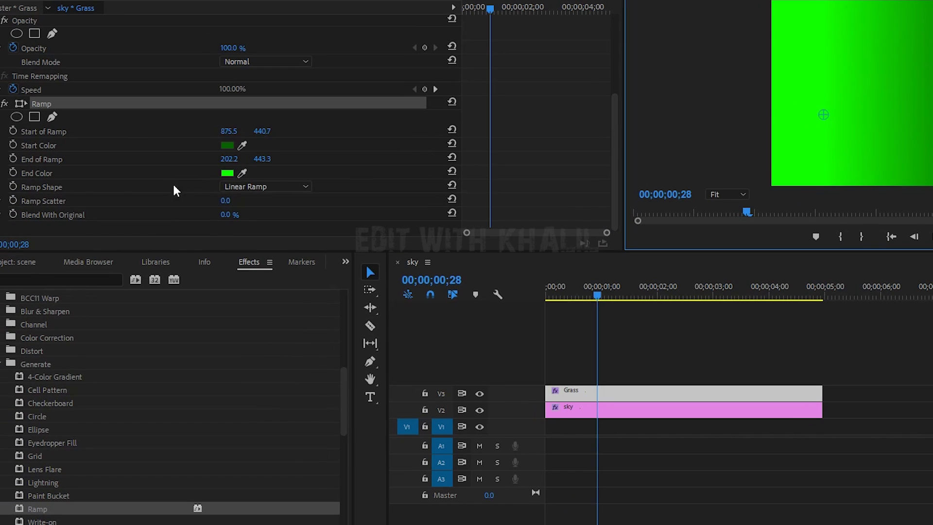
Set the Grass ramp's scatter to 182.0, undoing the overshoot
drag(225, 201, 271, 201)
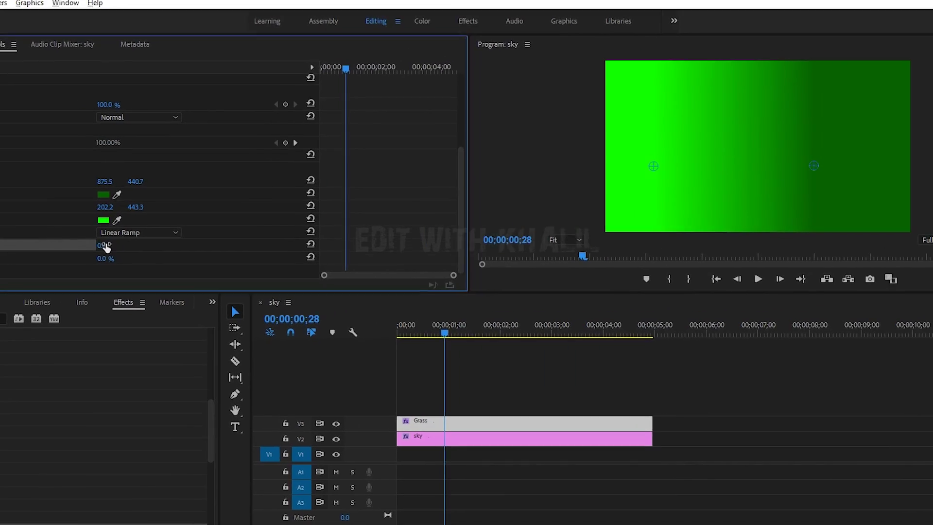
drag(87, 251, 87, 252)
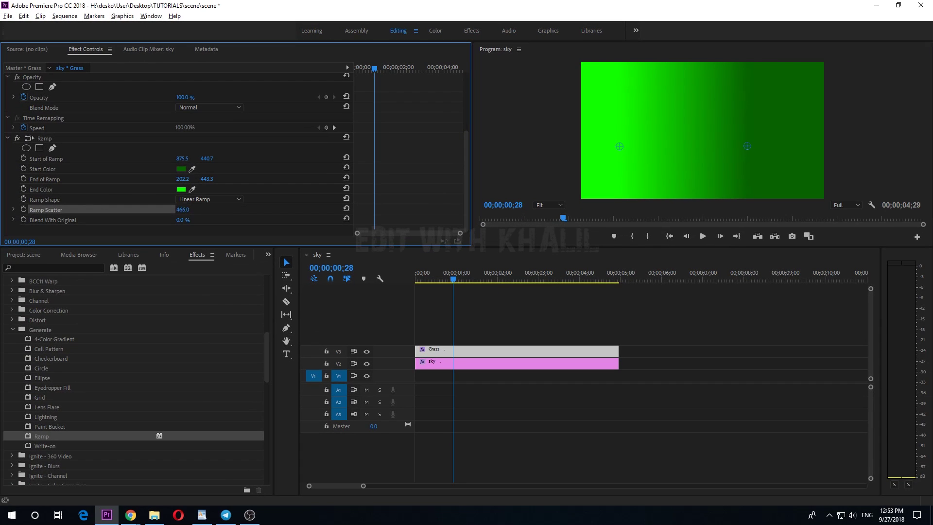
key(ctrl+z)
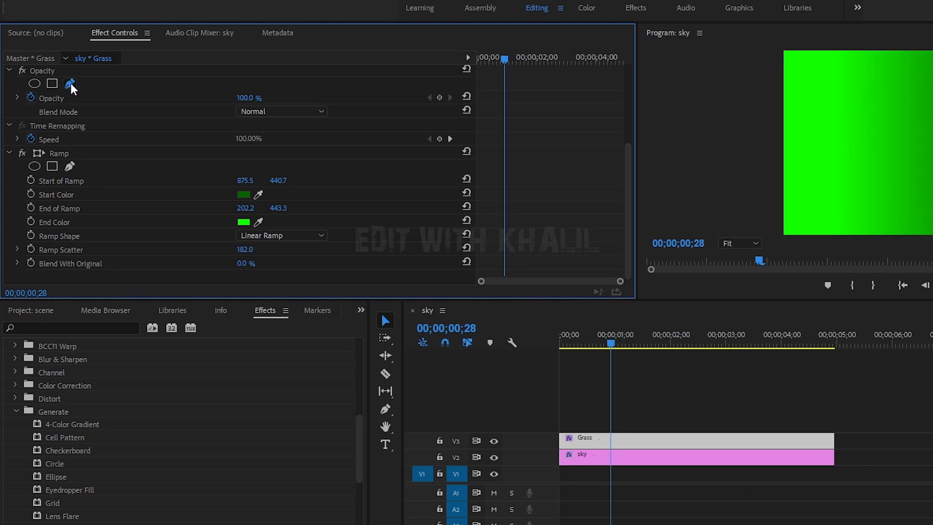
Draw a closed freeform opacity mask on Grass, outlining rolling hills along the lower frame with a taller mound at the far right
click(70, 85)
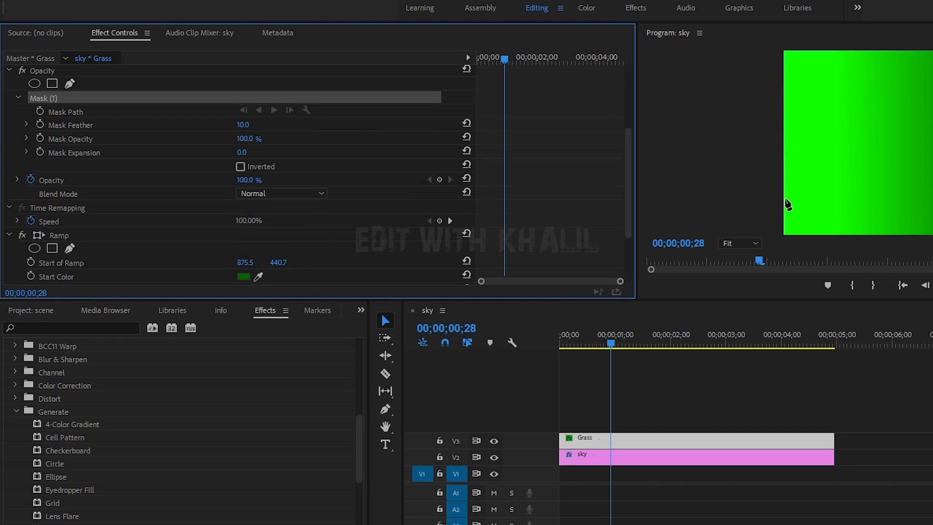
click(525, 211)
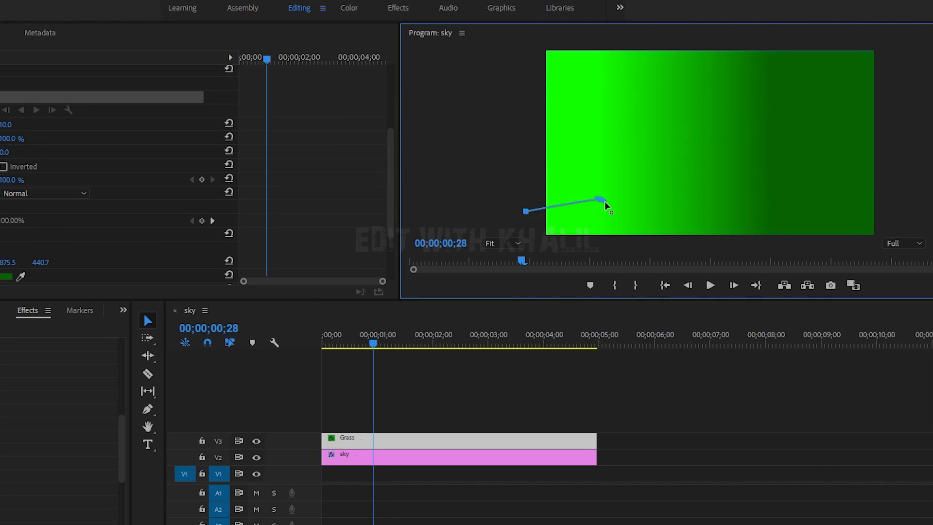
drag(604, 201, 623, 198)
click(666, 202)
click(726, 195)
click(788, 194)
click(821, 172)
click(865, 175)
click(886, 196)
click(896, 222)
click(877, 232)
click(804, 233)
click(537, 232)
click(525, 211)
Pull the Grass mask's bottom points down below the frame edge and reselect the Grass clip
drag(877, 232, 880, 245)
drag(804, 234, 807, 244)
drag(537, 232, 537, 243)
click(519, 388)
click(518, 441)
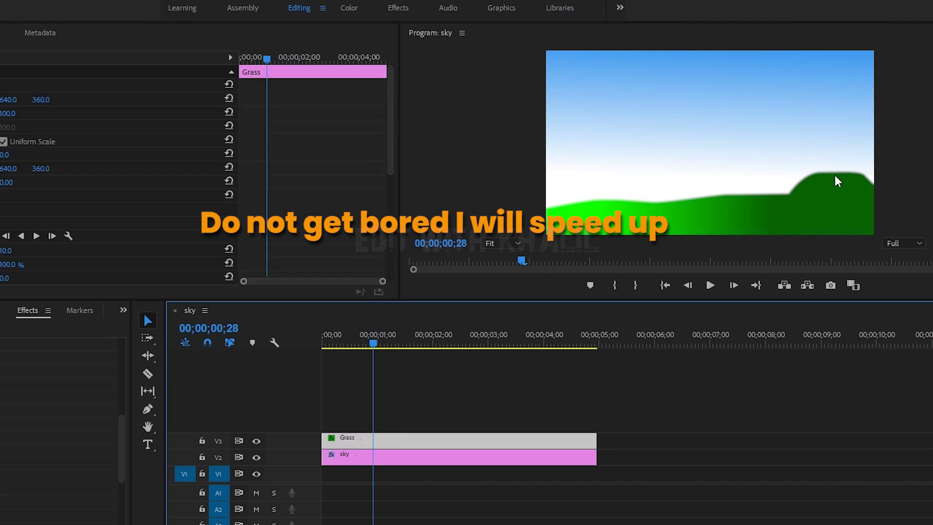
Adjust the Grass mask's outline beyond the right edge of the frame and set its feather to 8.0
click(836, 181)
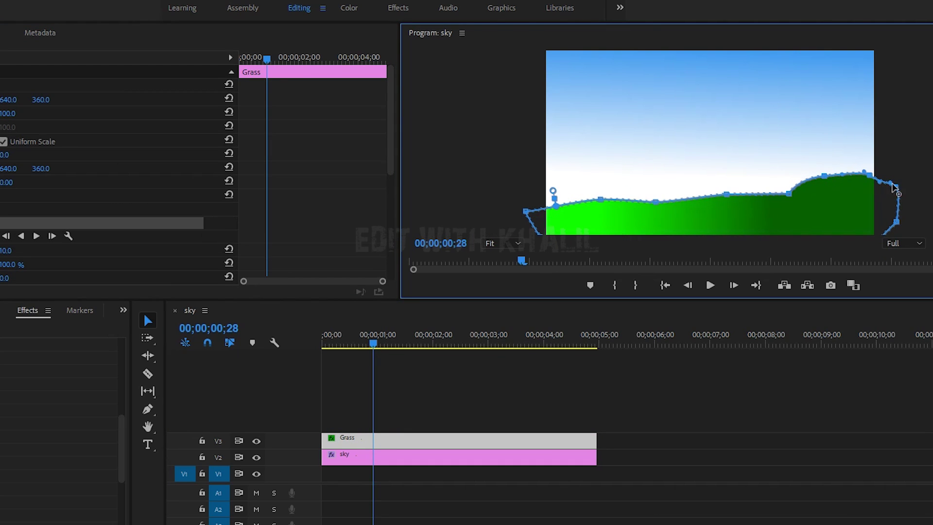
click(576, 409)
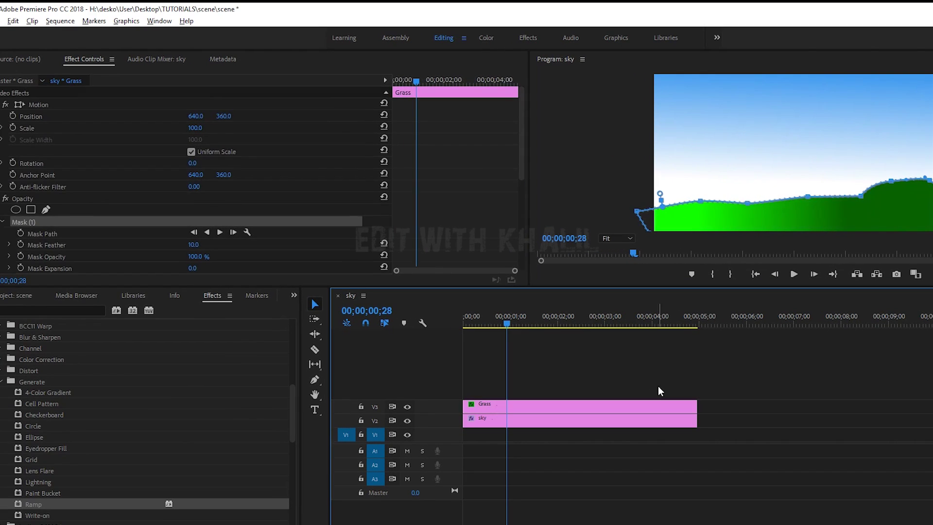
click(504, 407)
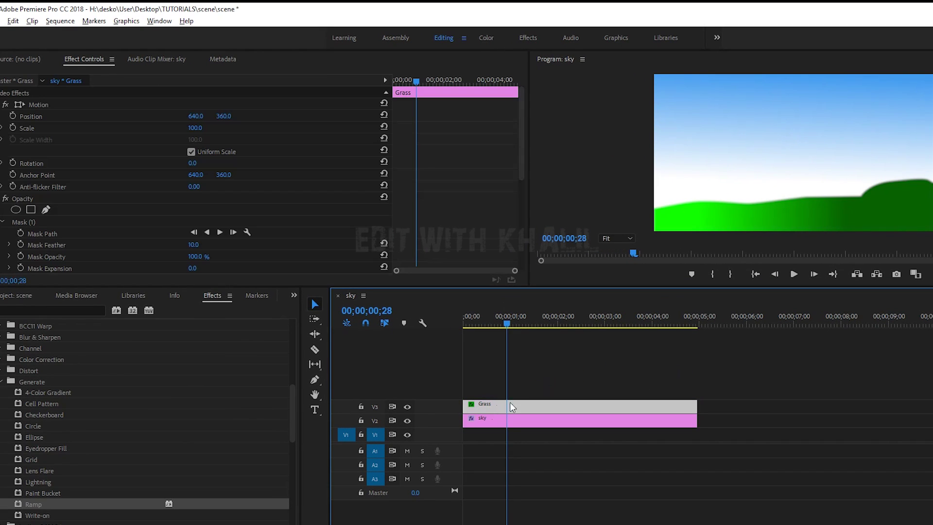
drag(194, 245, 213, 245)
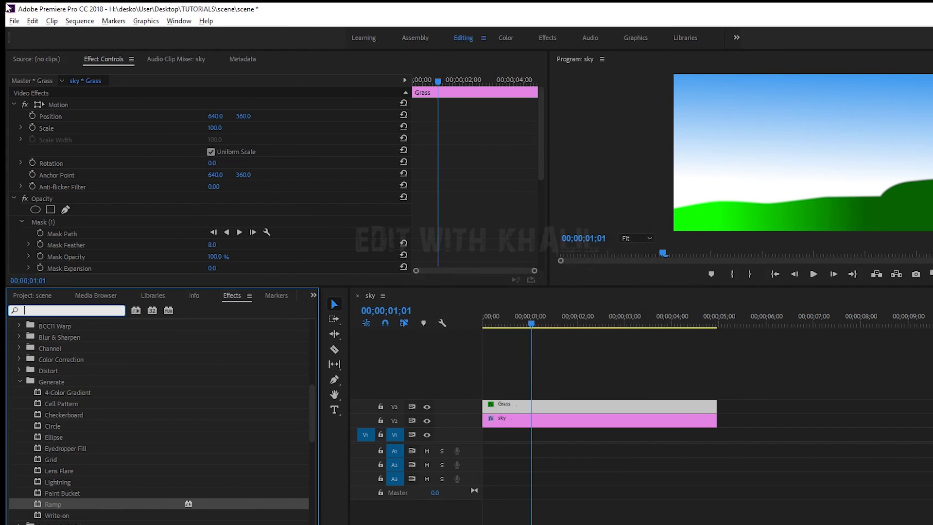
Create a new black color matte named Path
click(14, 21)
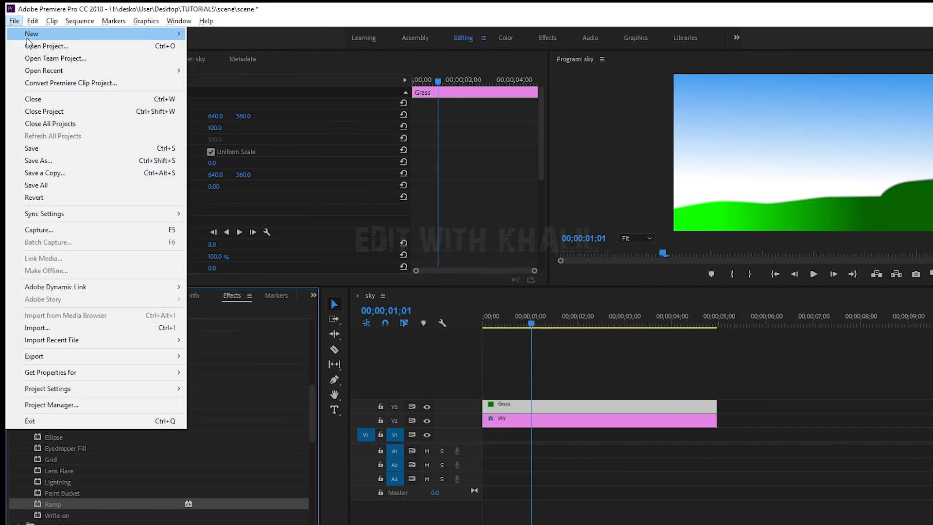
mouse_move(98, 33)
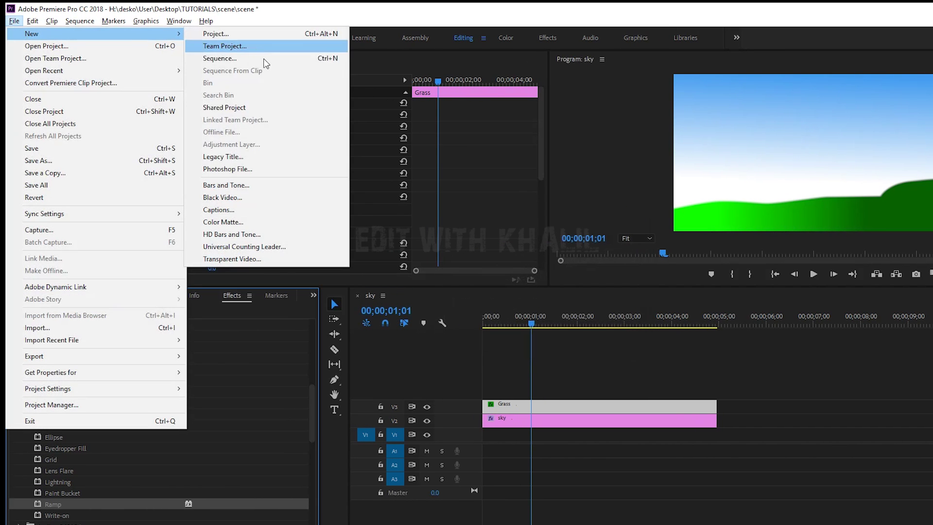
click(243, 222)
click(553, 337)
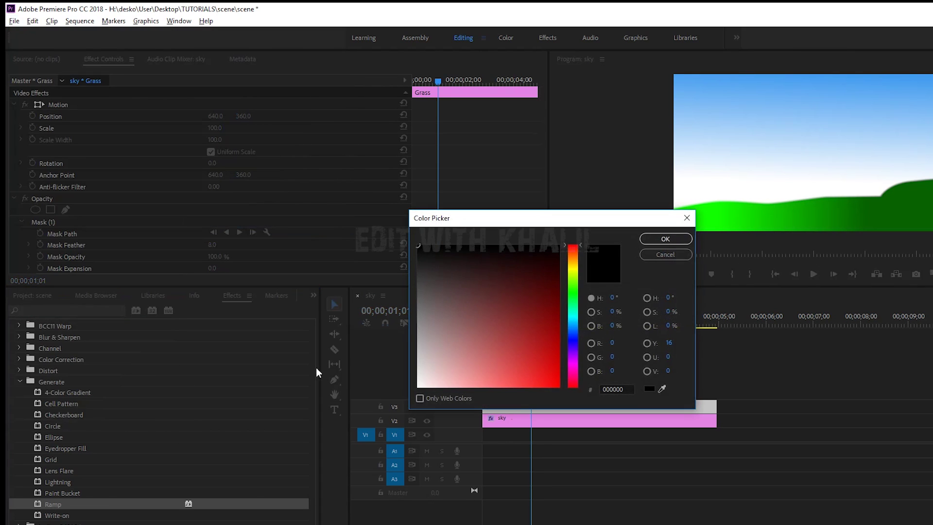
click(664, 254)
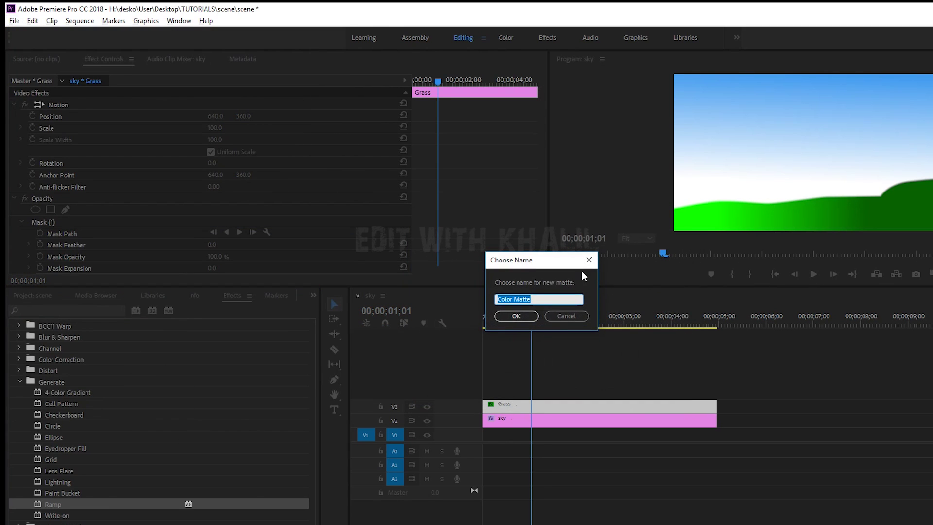
text(Path)
key(Return)
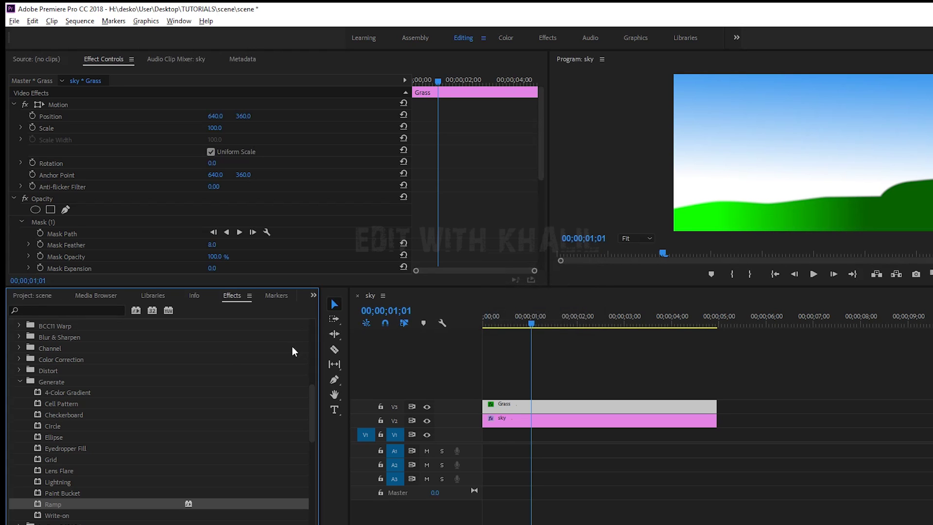
Place the Path matte on a new video track above Grass and recolor it to a light sandy orange
click(30, 295)
drag(63, 370, 486, 389)
click(587, 323)
double_click(547, 392)
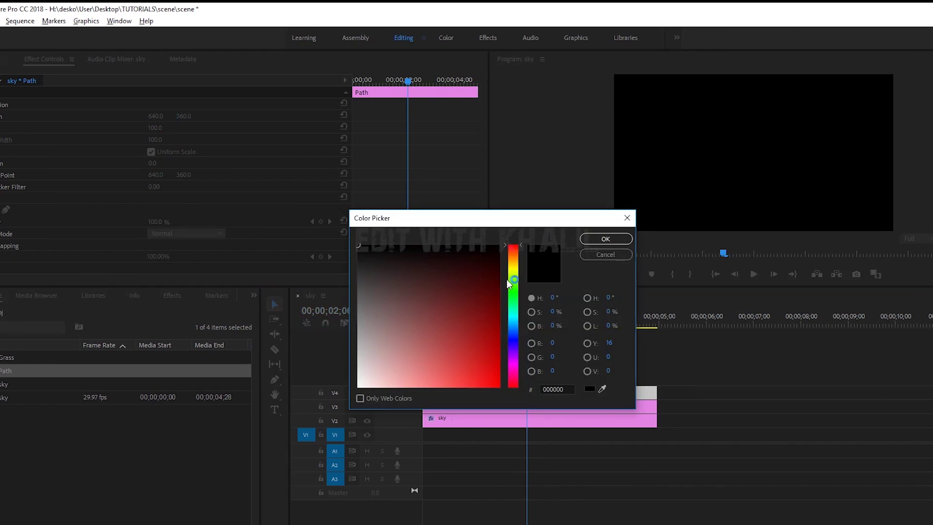
drag(511, 280, 520, 259)
click(466, 383)
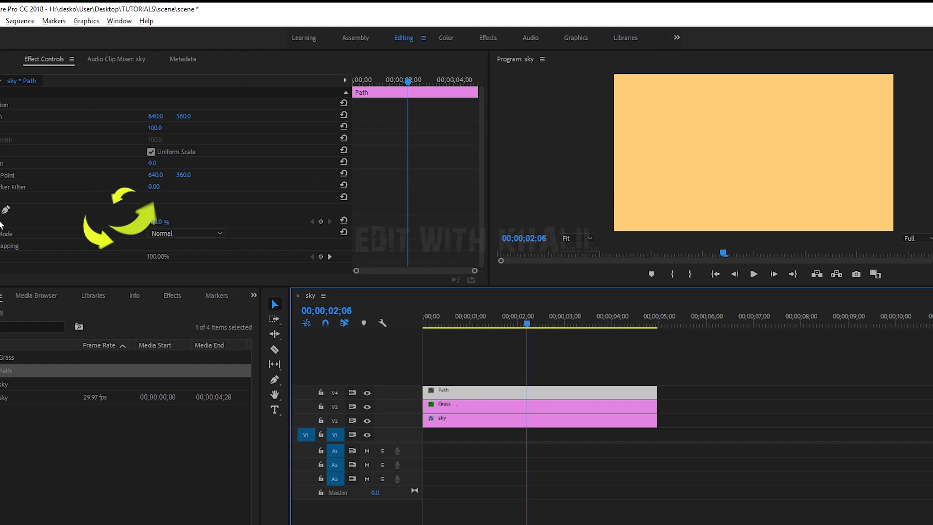
Lower the Path clip's opacity to 66% and start a freeform opacity mask on it
drag(157, 222, 139, 222)
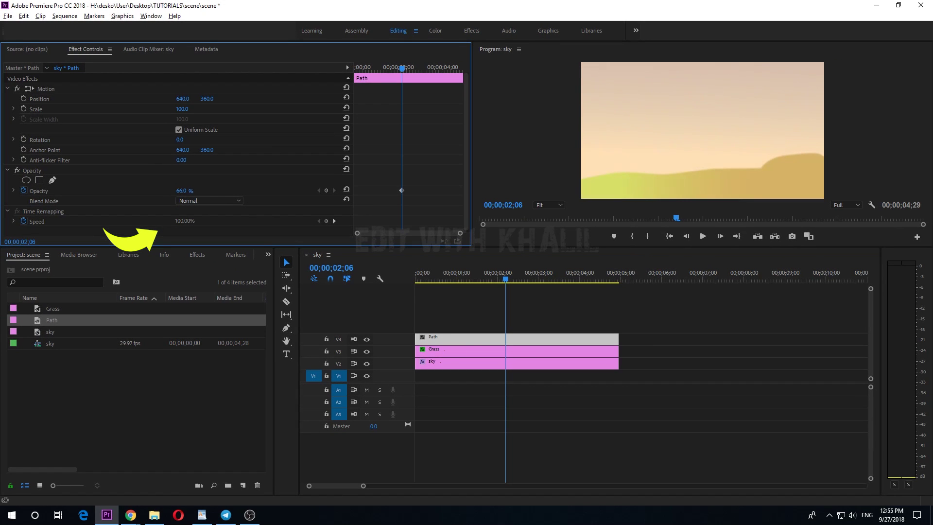
click(52, 181)
click(628, 198)
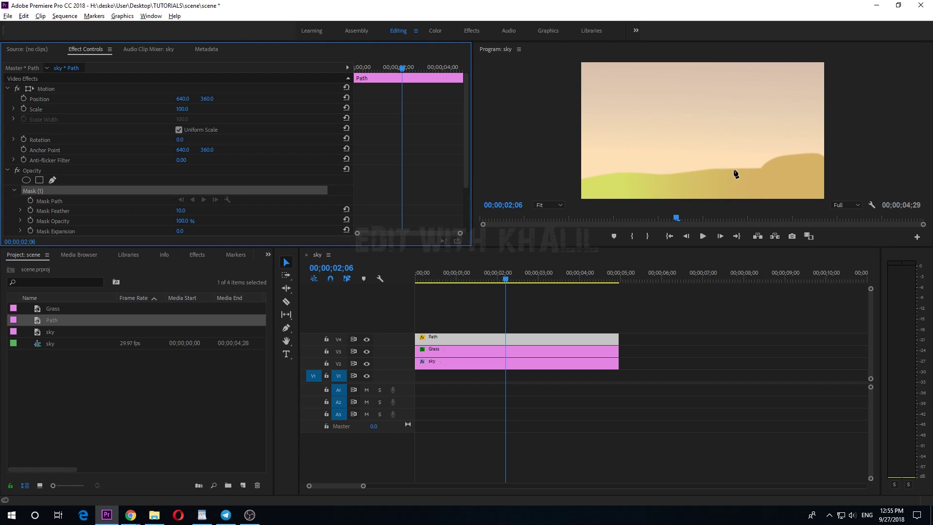
click(549, 204)
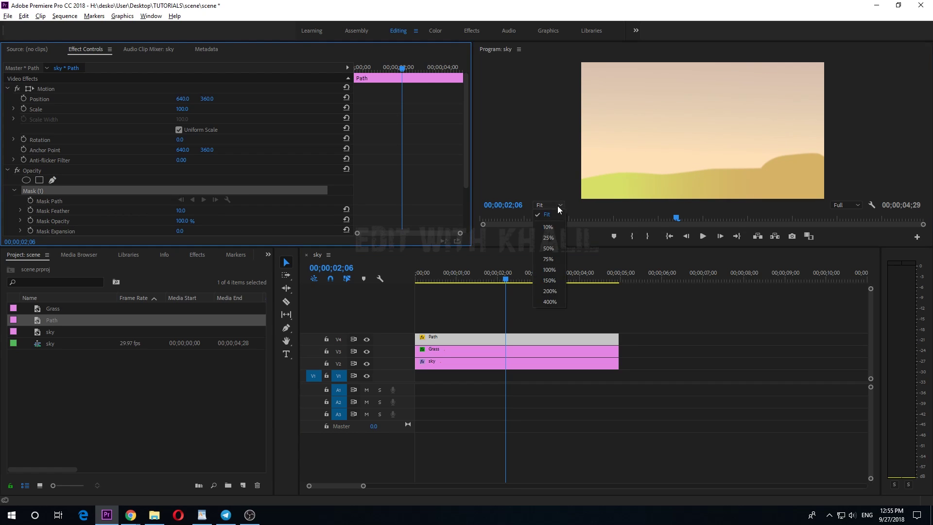
click(554, 269)
drag(924, 137, 924, 175)
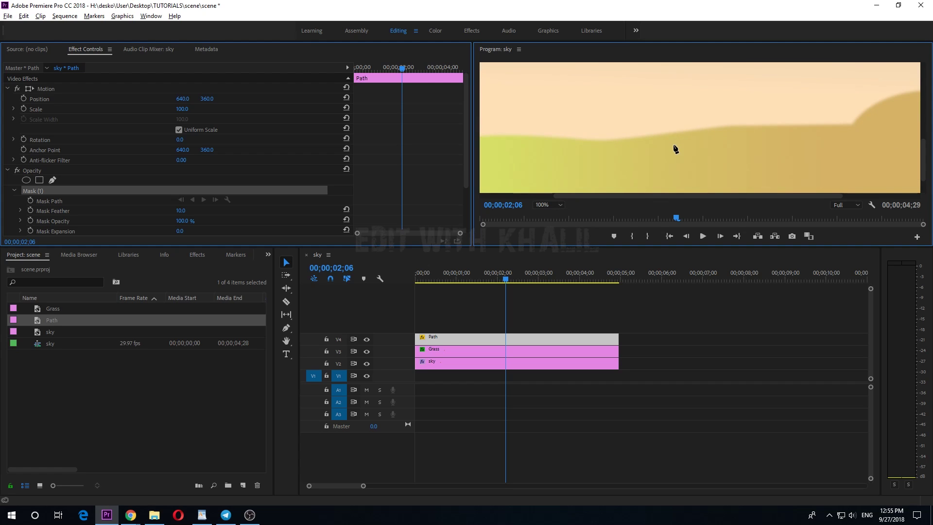
Draw the Path mask as a winding trail running from the crest of the hills down past the bottom of the frame
drag(636, 113, 626, 118)
drag(570, 136, 567, 142)
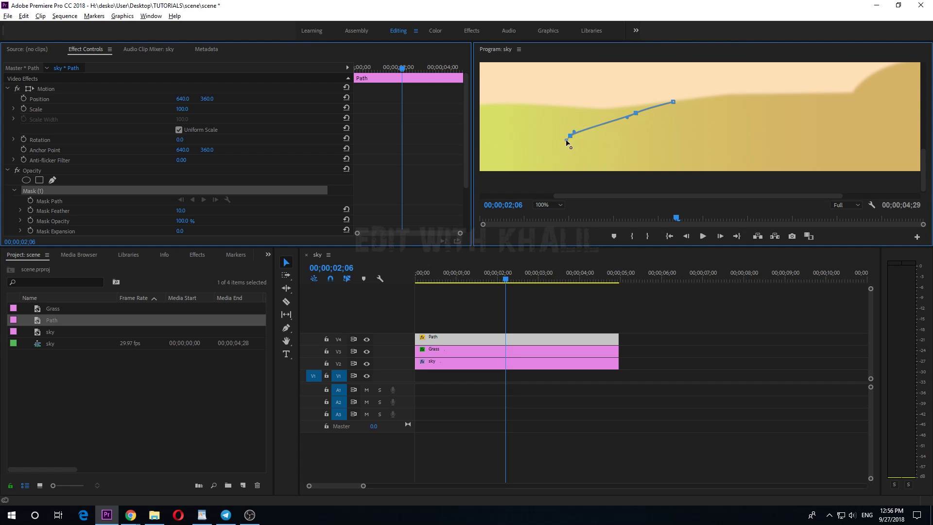
click(750, 180)
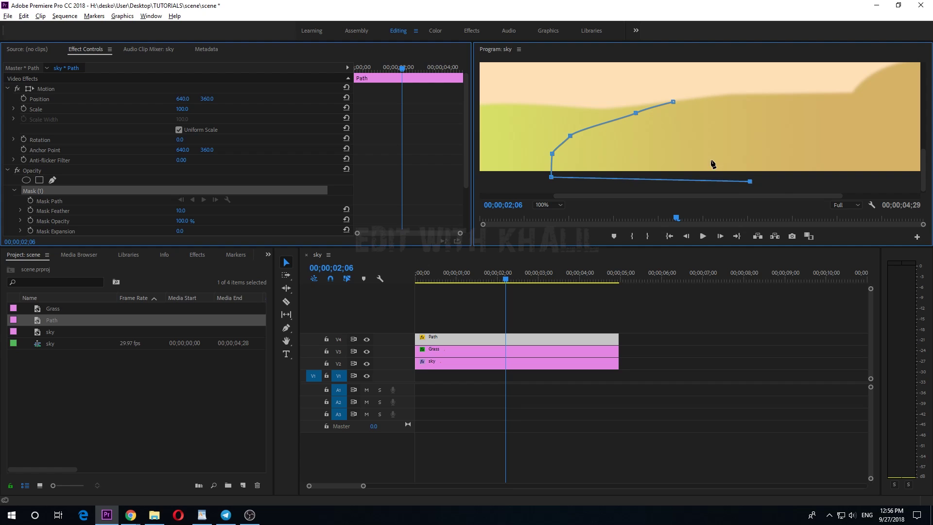
drag(679, 142, 685, 138)
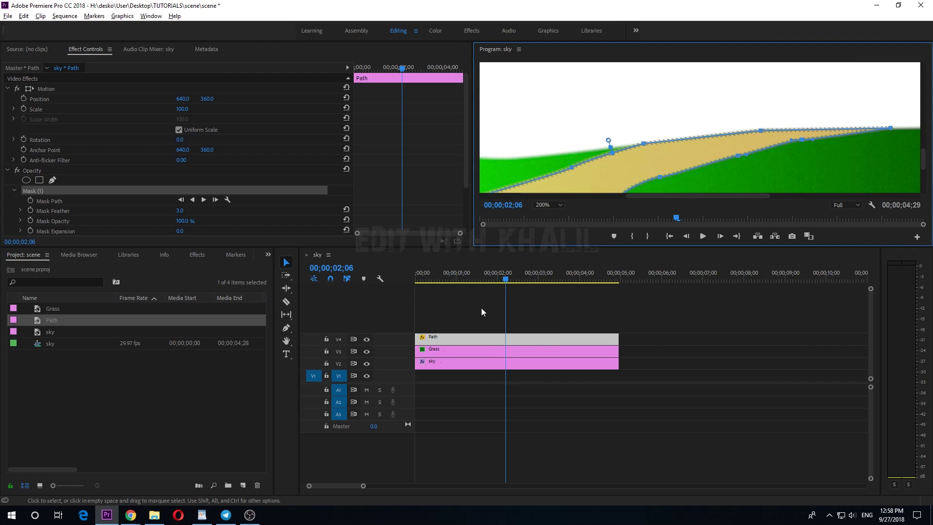
click(547, 205)
click(546, 214)
click(660, 310)
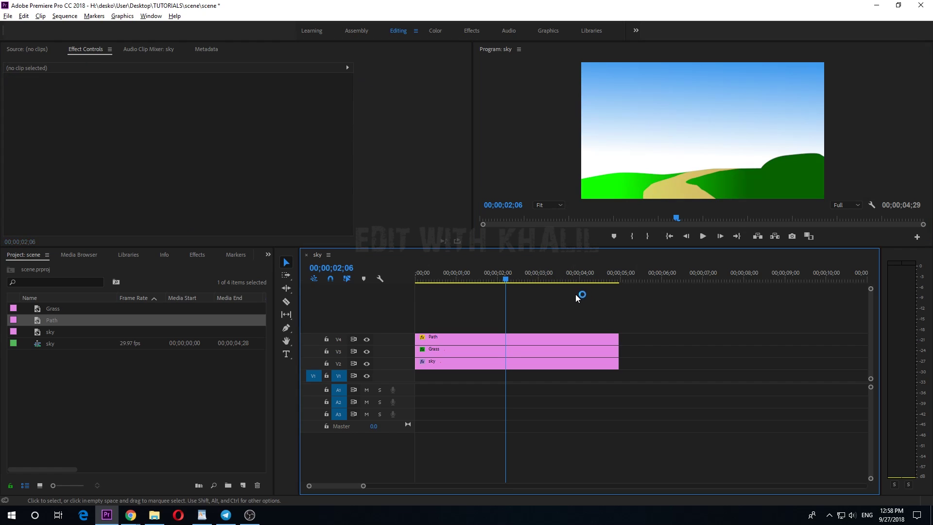
Return the playhead to the sequence start and create a new color matte named clouds
key(Home)
click(8, 16)
mouse_move(77, 27)
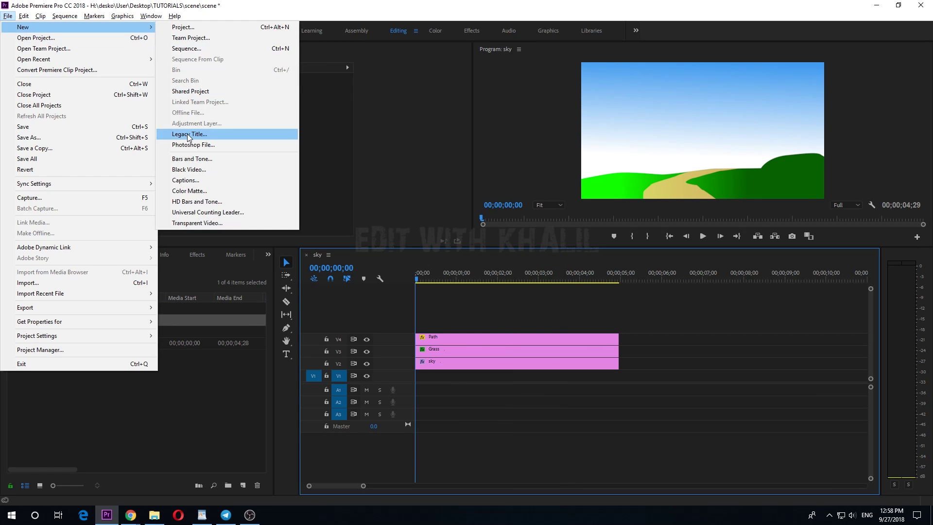
click(192, 192)
click(483, 289)
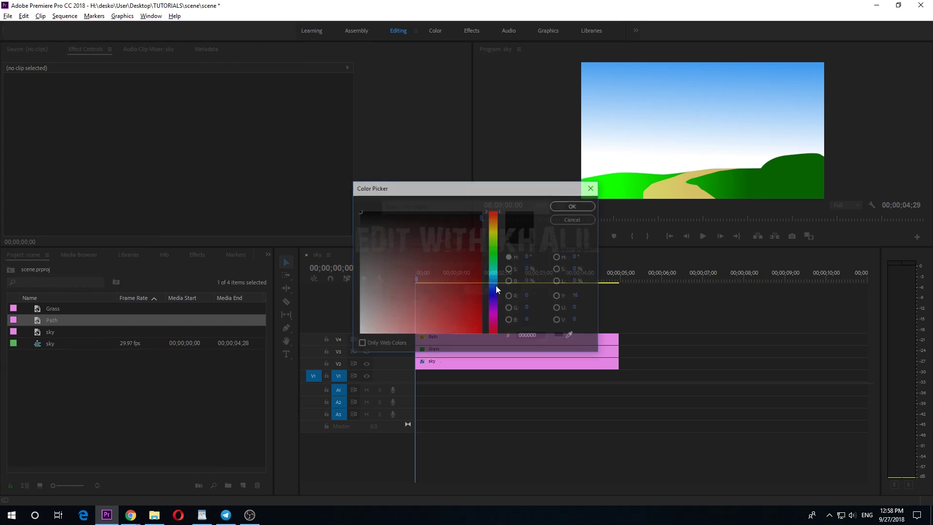
click(578, 211)
text(clouds)
key(Return)
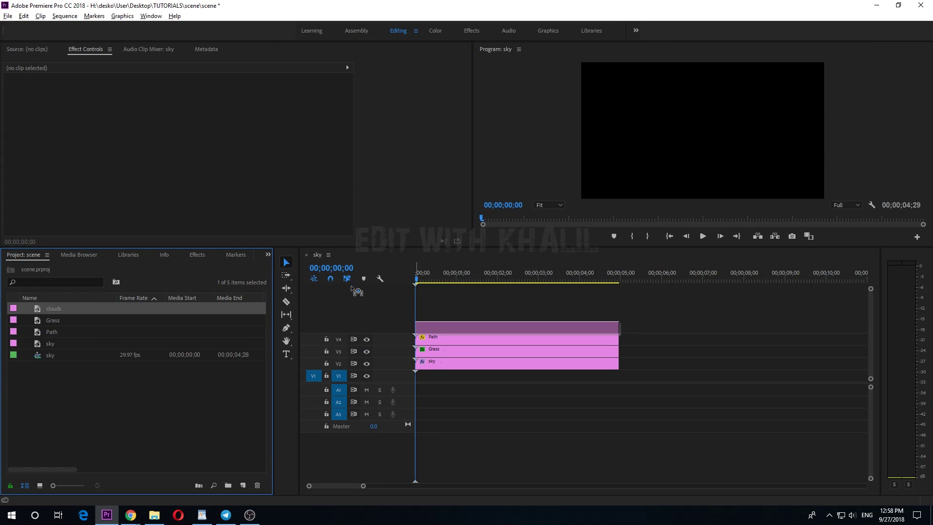
Place the clouds matte on a new video track above Path and recolor it to white
drag(351, 288, 455, 324)
double_click(456, 324)
click(360, 211)
click(583, 205)
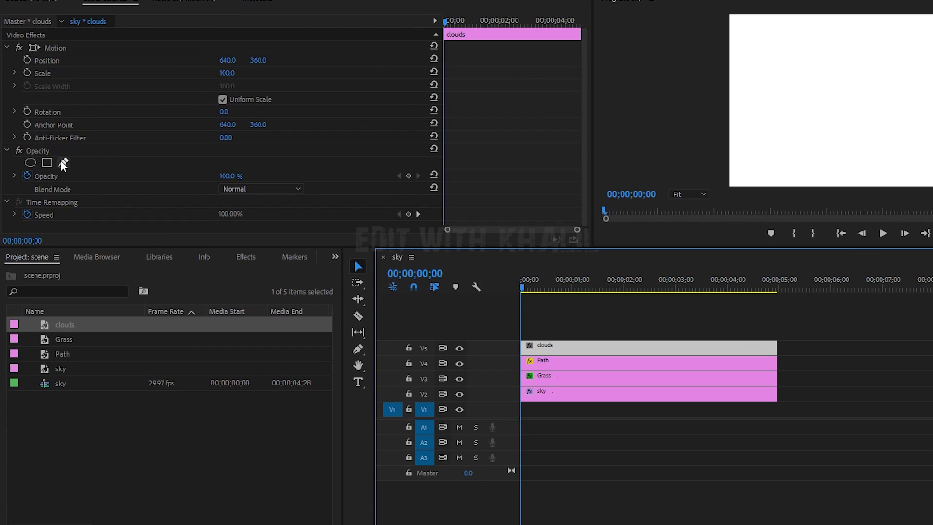
Draw a freeform opacity mask on the clouds clip in the shape of a puffy cloud with a flat base
click(63, 164)
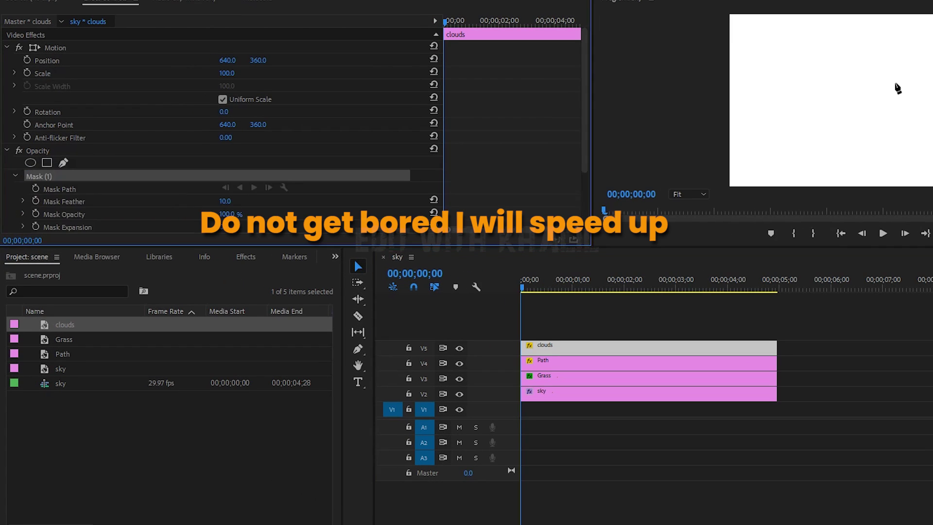
click(914, 106)
click(910, 126)
click(893, 116)
click(882, 103)
click(853, 98)
click(825, 90)
click(673, 124)
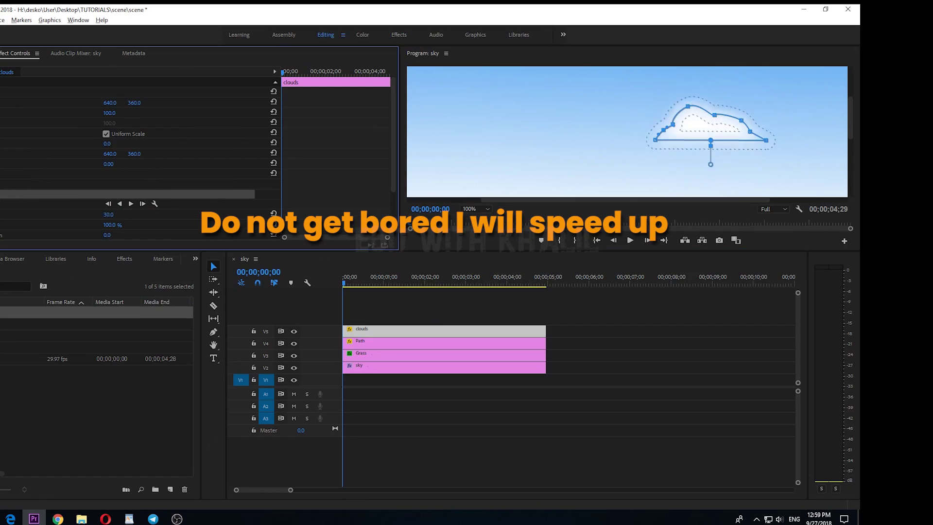
click(608, 313)
Duplicate the clouds clip onto a new video track directly above it
drag(393, 325, 382, 324)
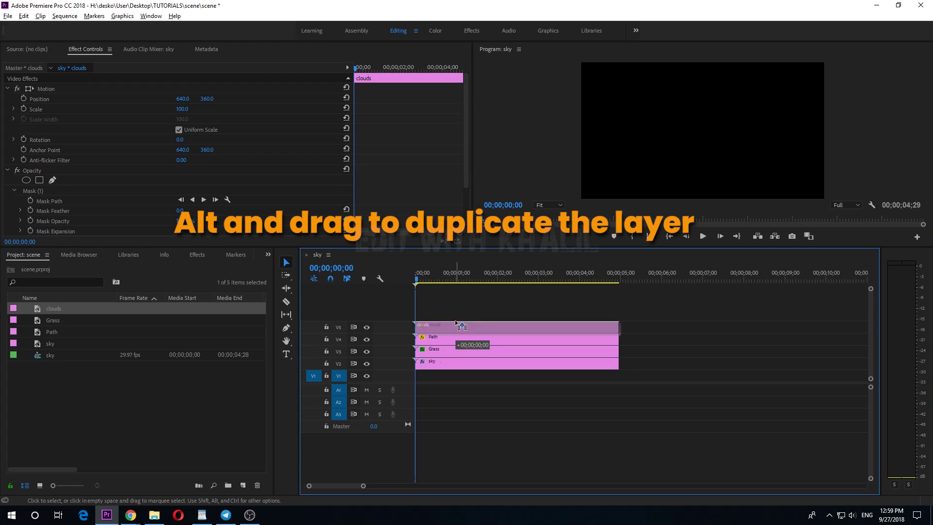
drag(455, 320, 454, 319)
drag(455, 319, 455, 320)
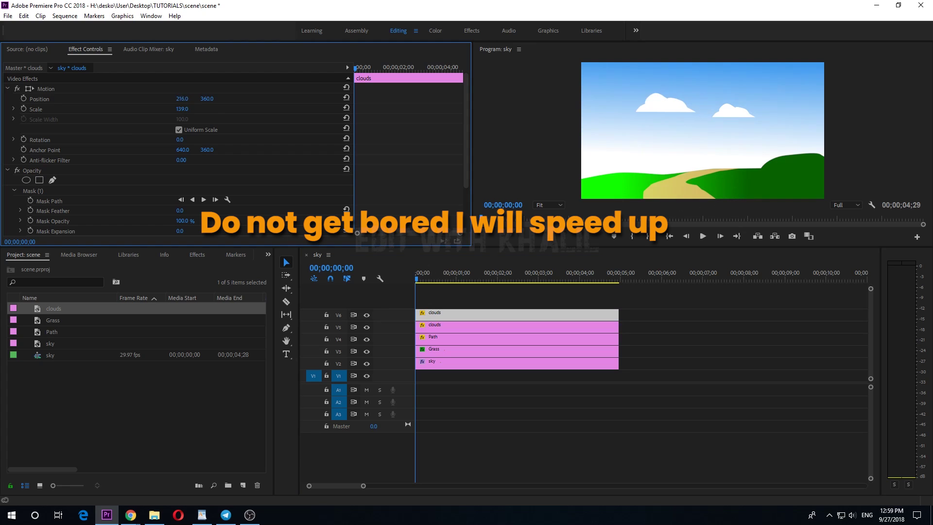
Scale the clouds clip on V5 to 72 and move it to about 726.5, 237.0
click(461, 327)
click(707, 64)
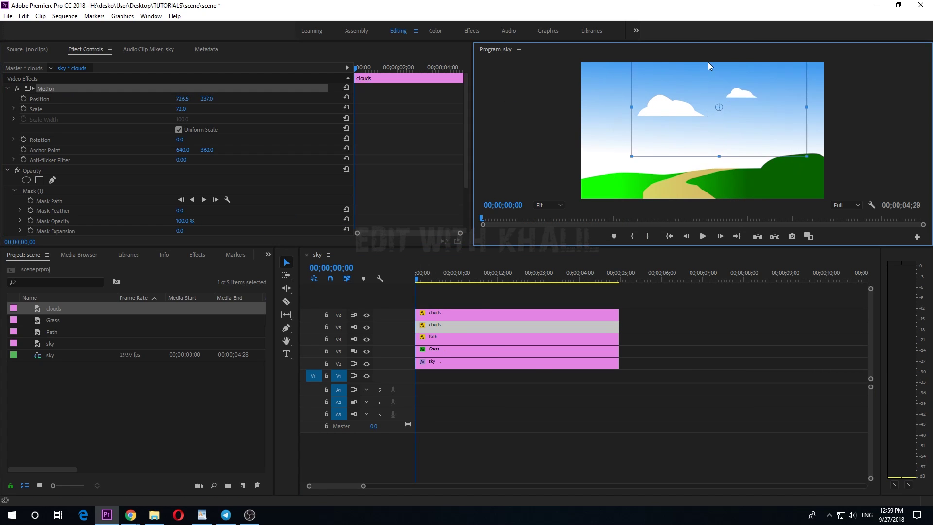
drag(708, 62, 706, 63)
Duplicate a clouds clip onto a new top track, then scale one copy to 37 and move it to about 970.2, 226.5
drag(471, 315, 471, 304)
click(471, 313)
drag(659, 78, 603, 87)
drag(182, 108, 124, 109)
click(567, 130)
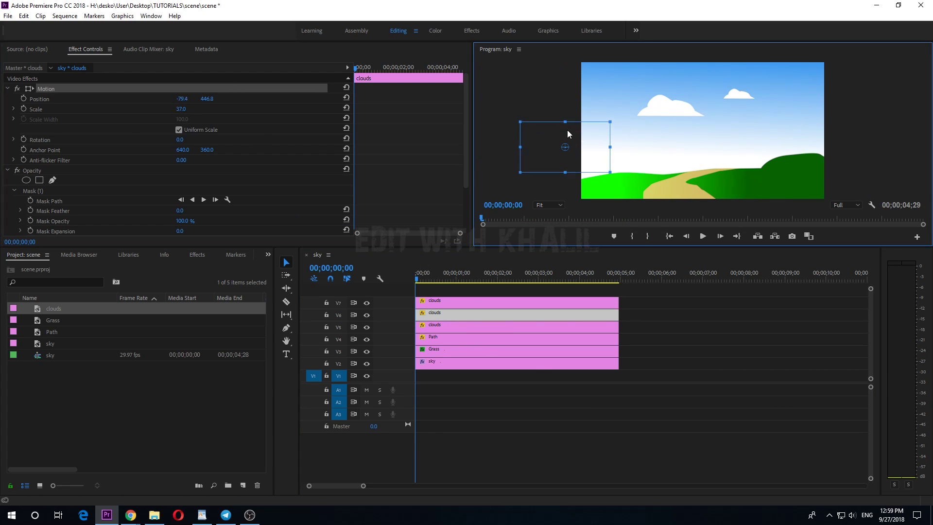
drag(567, 130, 764, 89)
Duplicate the top clouds clip onto V8, scale the copy to 102 and move it to about -10.3, 298.2
click(448, 297)
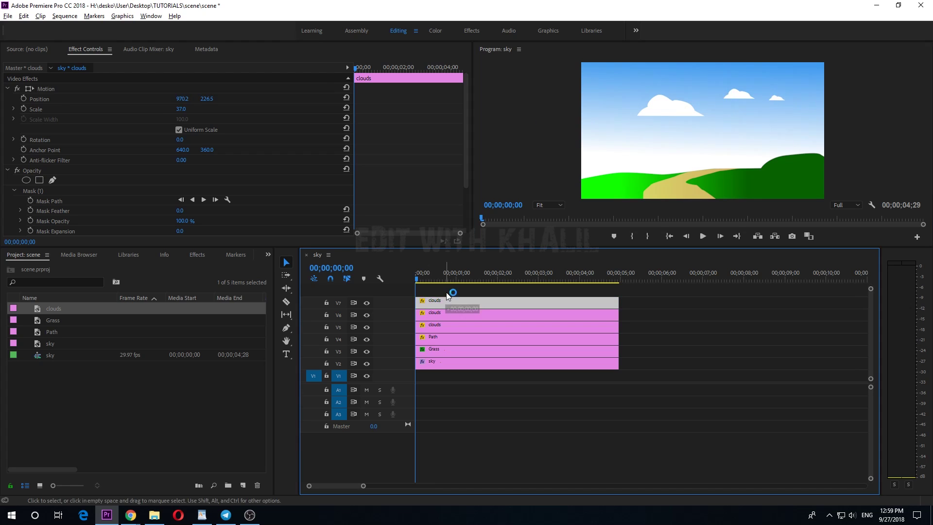
drag(448, 296, 447, 292)
drag(776, 98, 632, 130)
drag(181, 108, 239, 109)
drag(758, 100, 714, 79)
drag(181, 109, 162, 109)
click(652, 111)
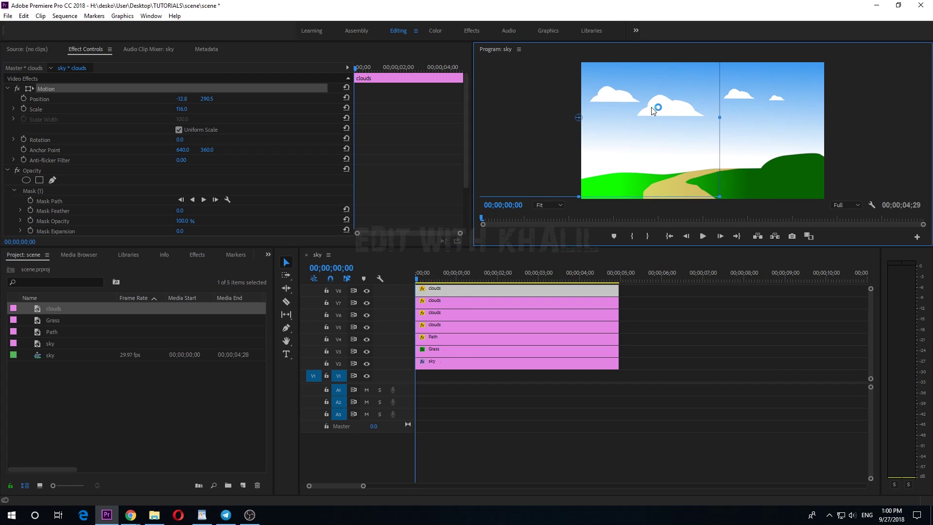
drag(651, 107, 652, 109)
scroll(558, 302, up, 1)
drag(181, 109, 175, 109)
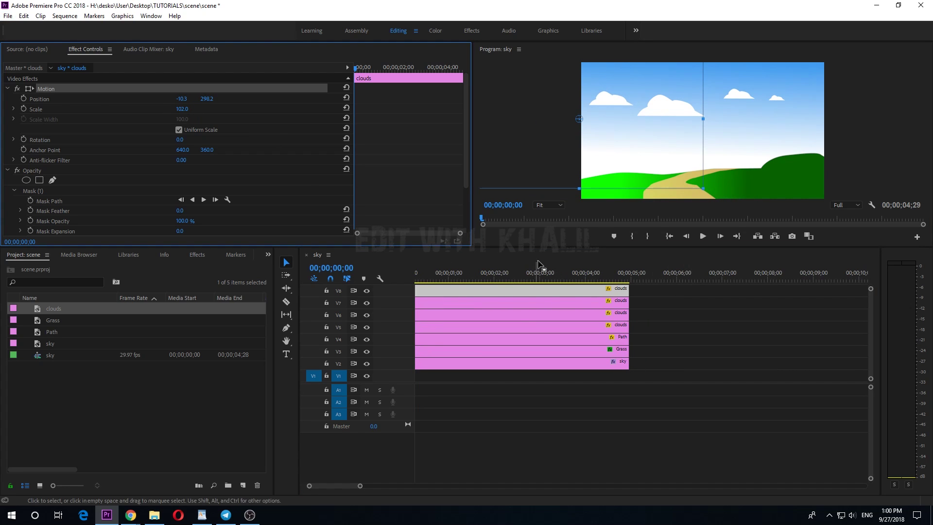
click(664, 327)
Create a 1280 x 720 color matte with the default name and place it on a new video track above the clouds
scroll(480, 322, up, 2)
scroll(480, 321, down, 3)
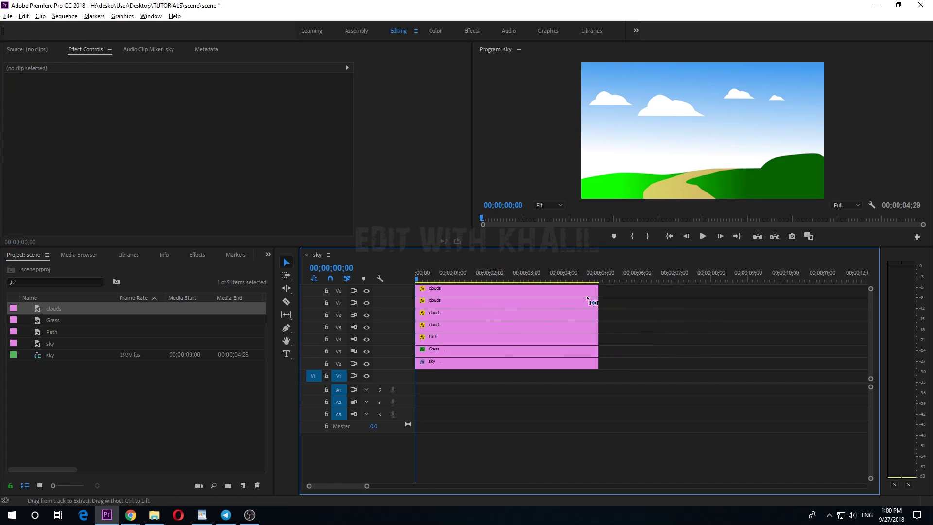
scroll(487, 295, up, 1)
click(8, 16)
mouse_move(29, 27)
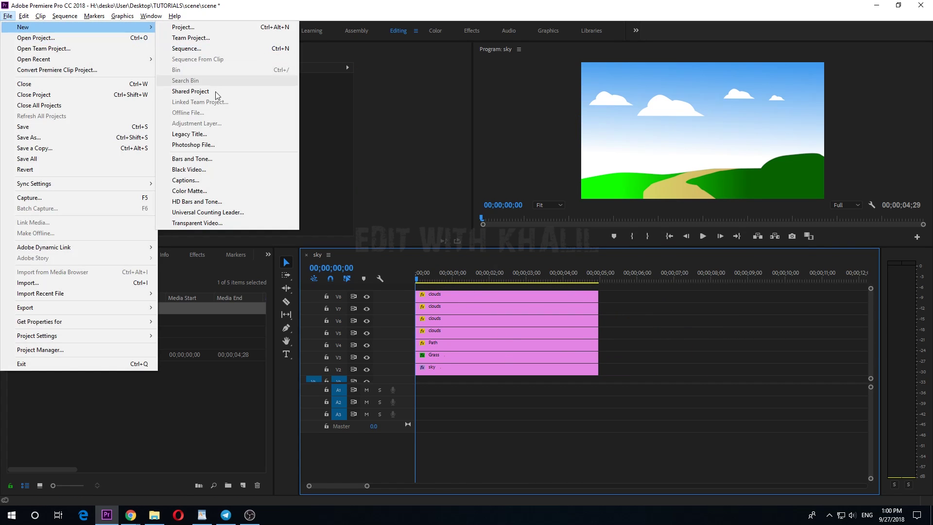
click(199, 193)
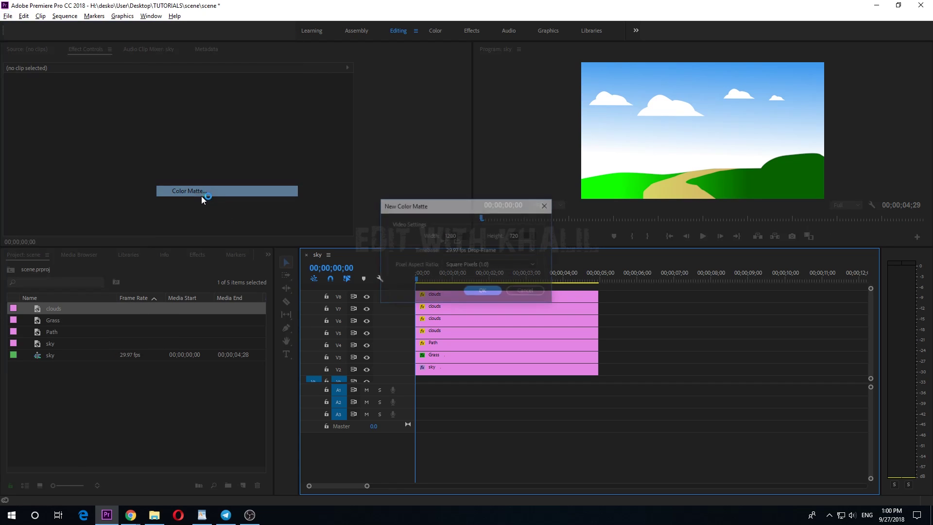
click(483, 292)
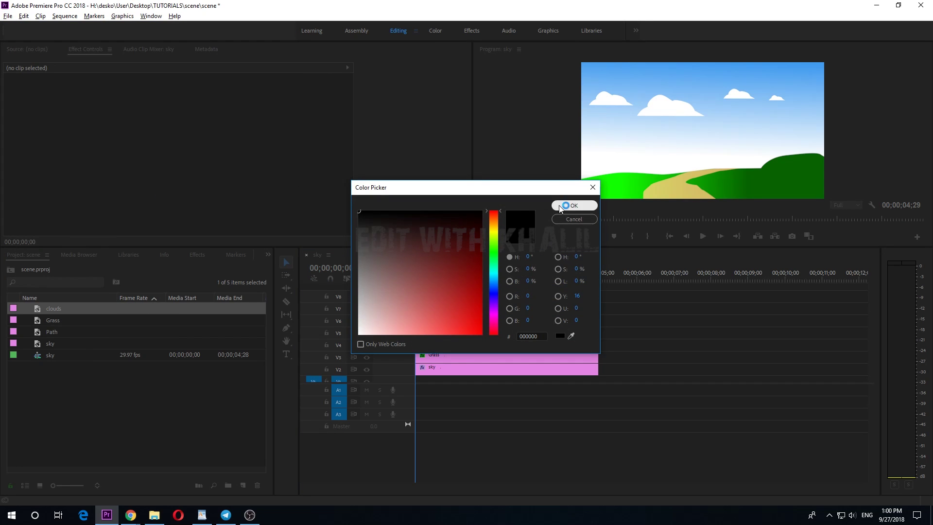
click(574, 205)
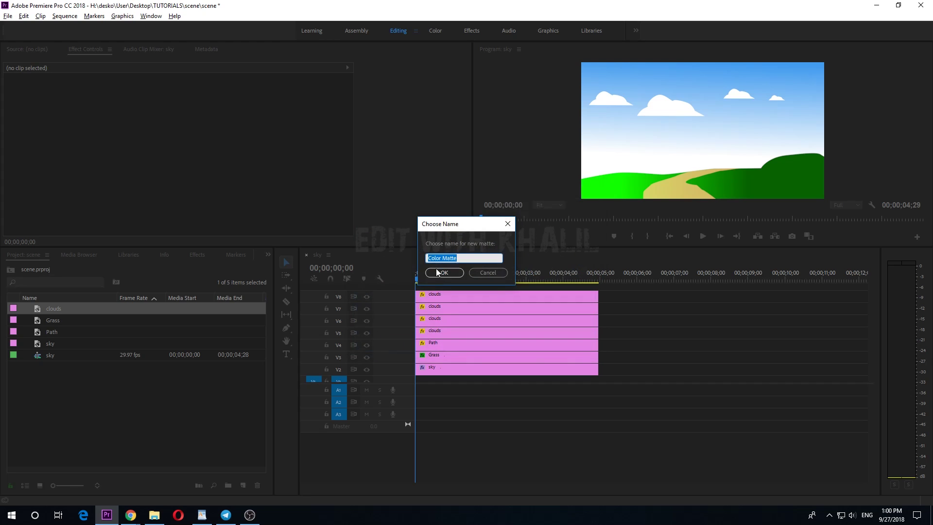
click(442, 273)
drag(59, 320, 410, 290)
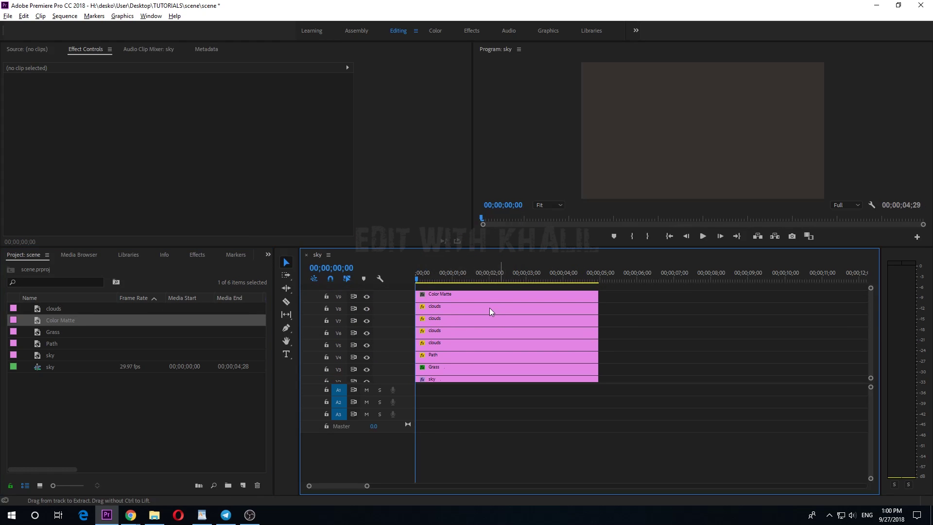
Lower the opacity of the Color Matte clip on V9 to 82% at 00;00;00;20
click(439, 296)
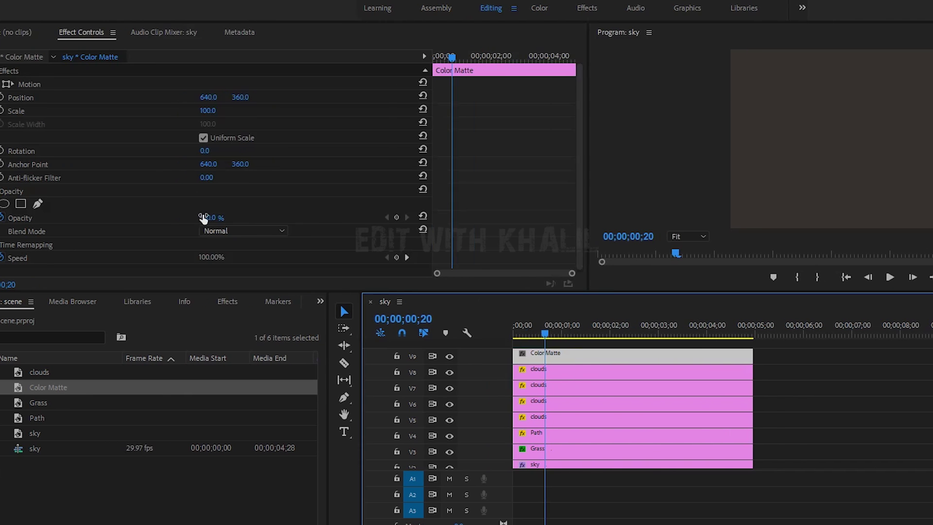
drag(225, 217, 203, 217)
click(710, 237)
click(712, 335)
drag(923, 128, 926, 153)
drag(616, 225, 471, 227)
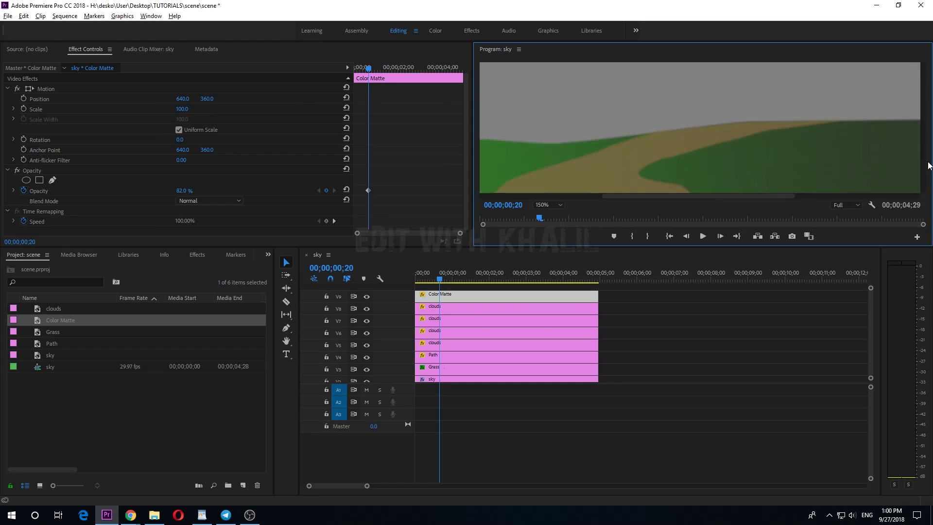
Draw a freeform opacity mask with 0 feather on the Color Matte clip, shaped as a tall tapered tower standing on the light green hill
click(52, 179)
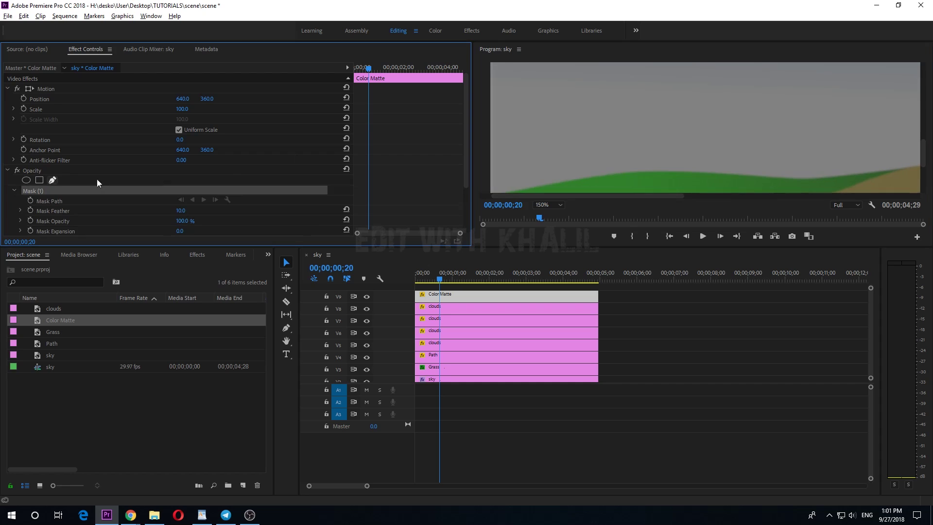
click(665, 172)
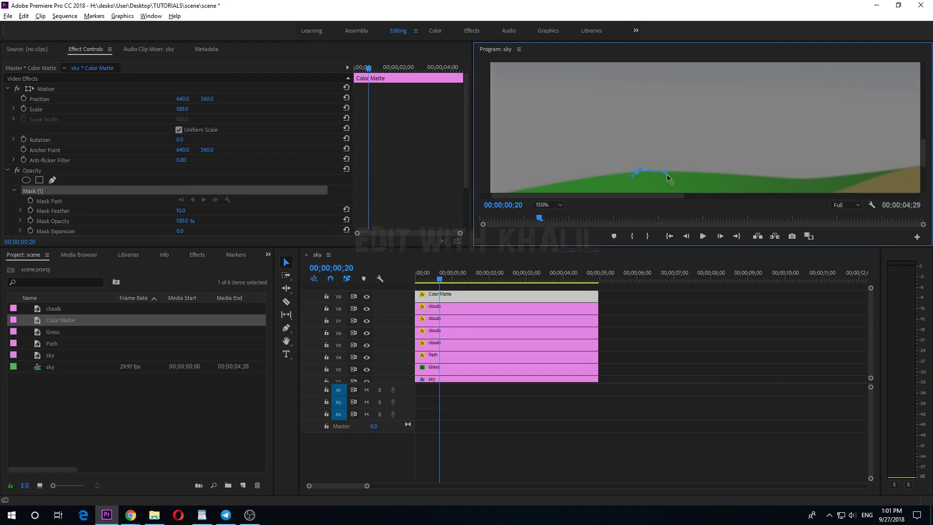
click(637, 94)
drag(923, 152, 914, 140)
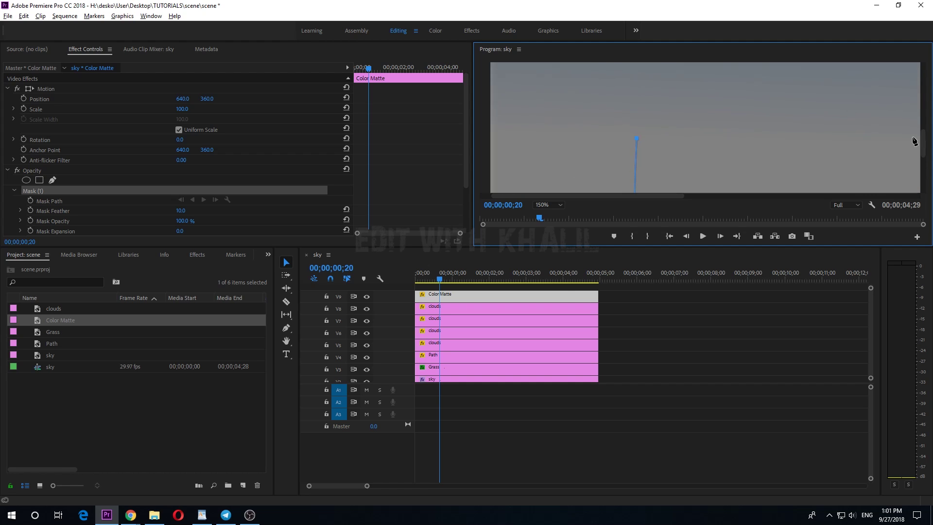
click(549, 205)
click(549, 269)
drag(573, 197, 497, 196)
click(550, 205)
click(548, 259)
click(552, 205)
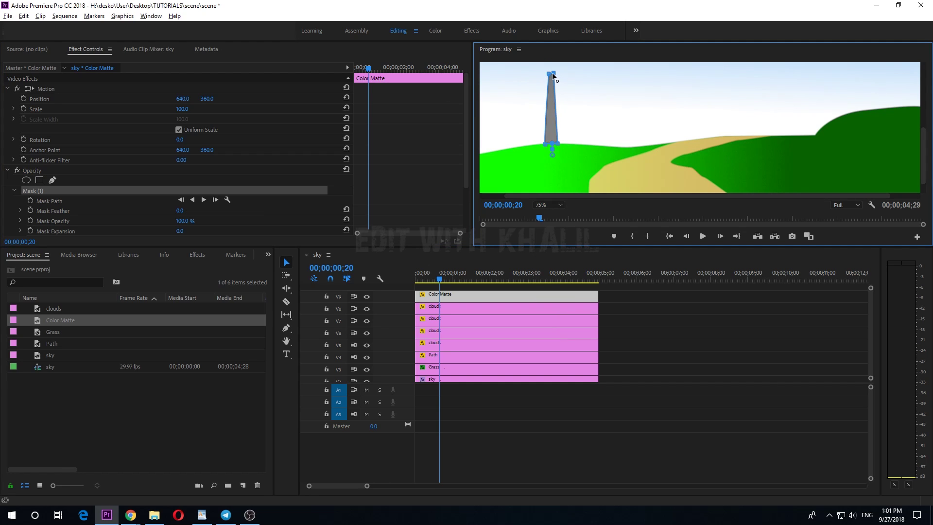
click(505, 277)
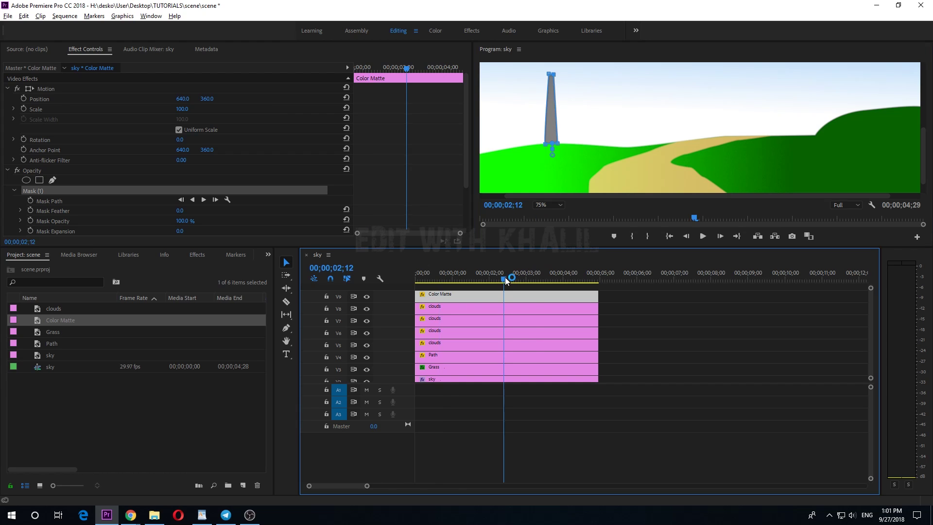
click(531, 374)
Create a second color matte in black and place it on a new video track above the tower clip
click(8, 16)
mouse_move(30, 26)
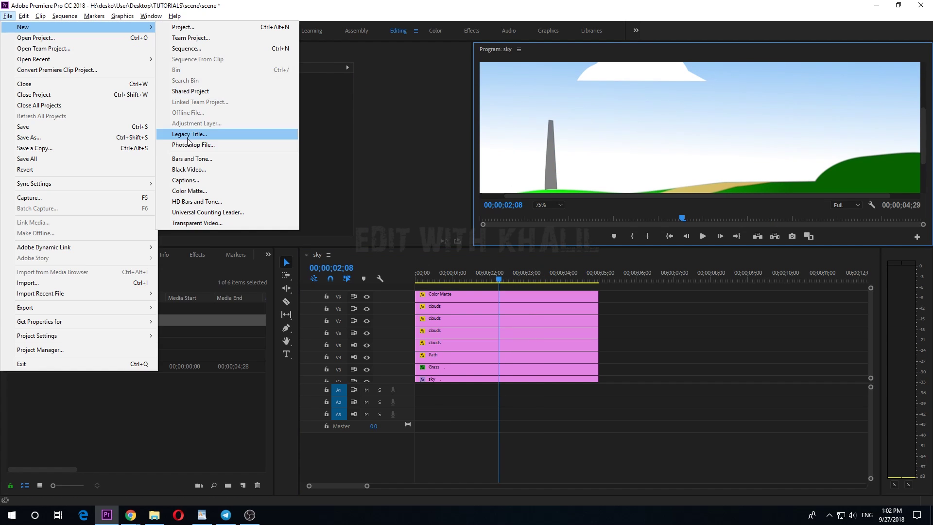
click(196, 191)
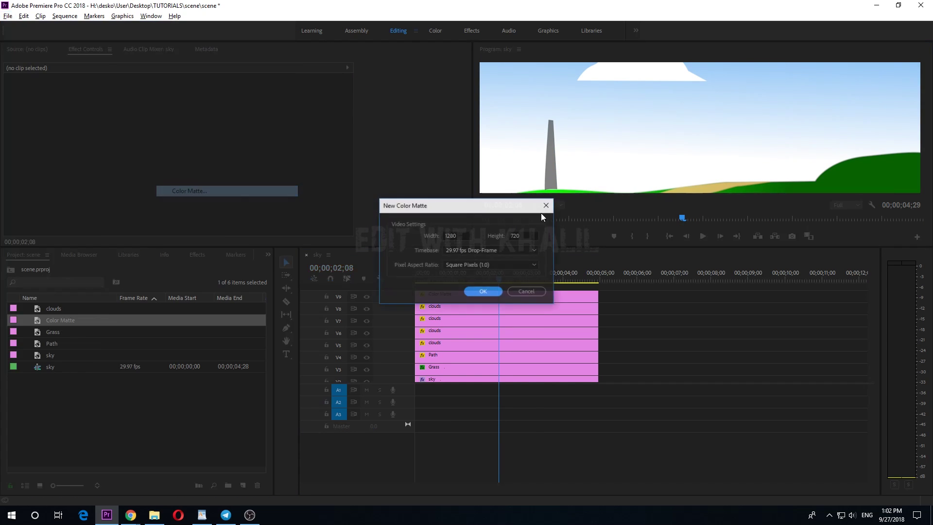
click(495, 295)
click(573, 206)
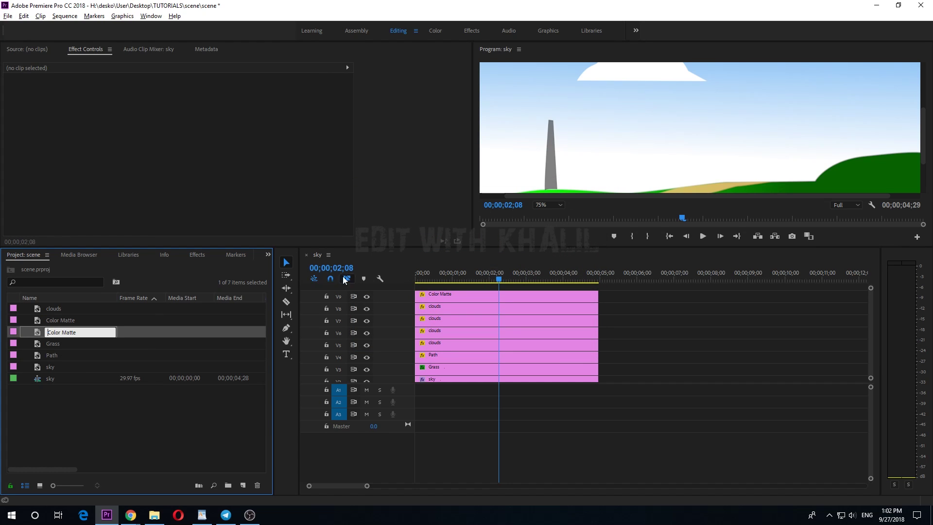
click(43, 329)
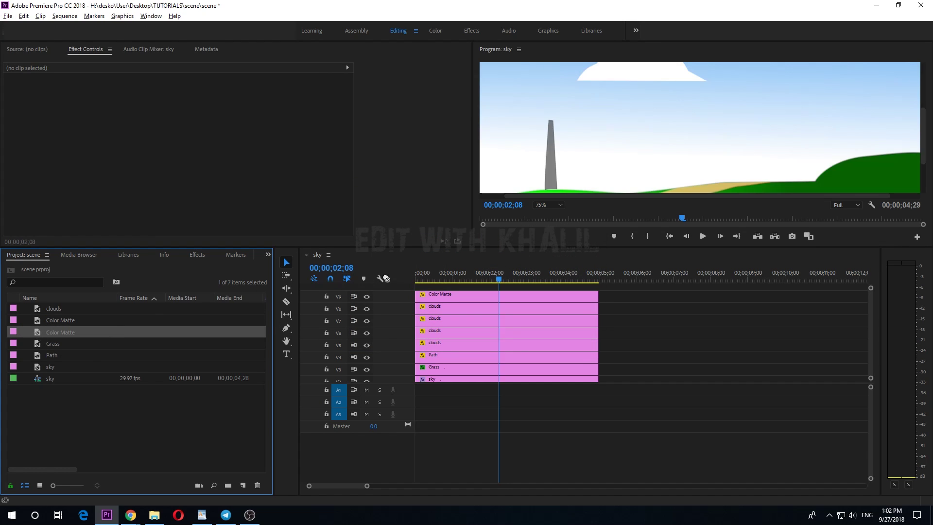
drag(386, 279, 390, 292)
scroll(481, 297, up, 2)
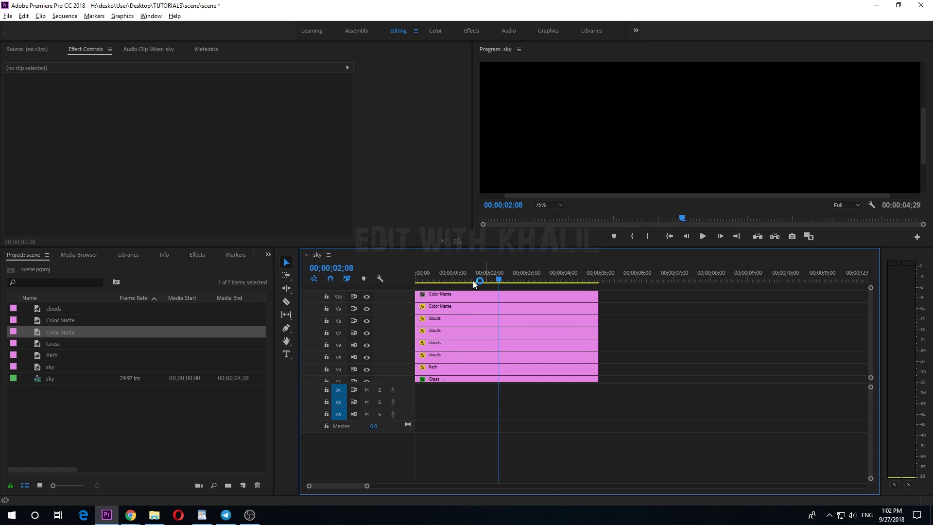
Find the Circle effect and apply it to the black Color Matte clip on V10, with the playhead at 00;00;01;09
click(464, 294)
click(464, 278)
click(466, 296)
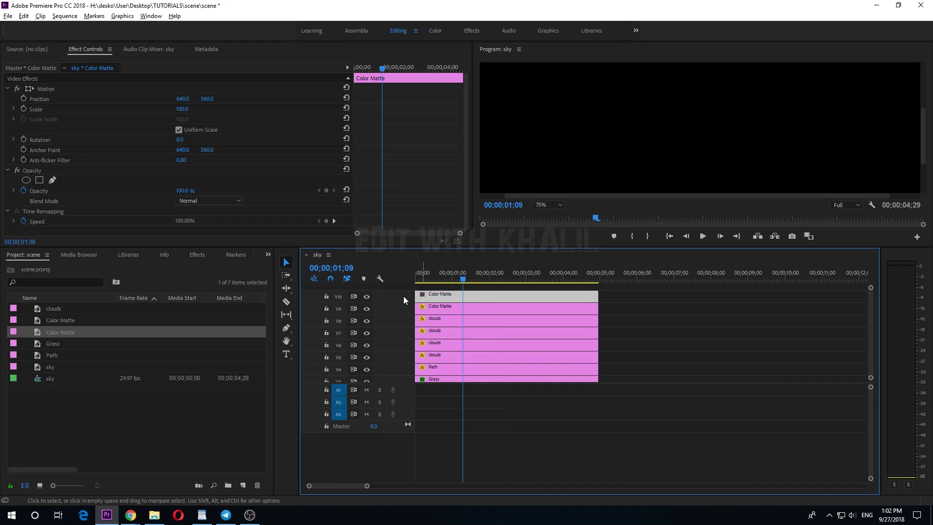
click(196, 255)
click(52, 267)
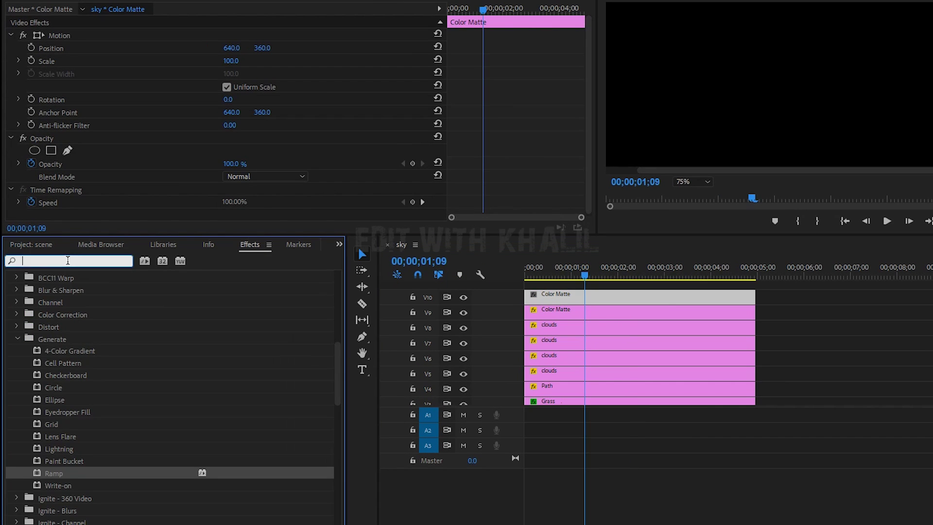
text(circle)
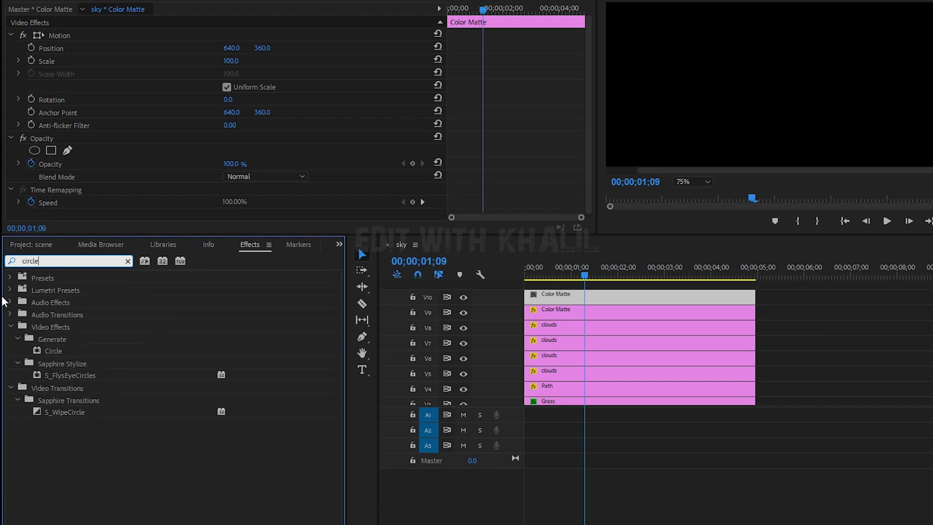
drag(52, 351, 544, 297)
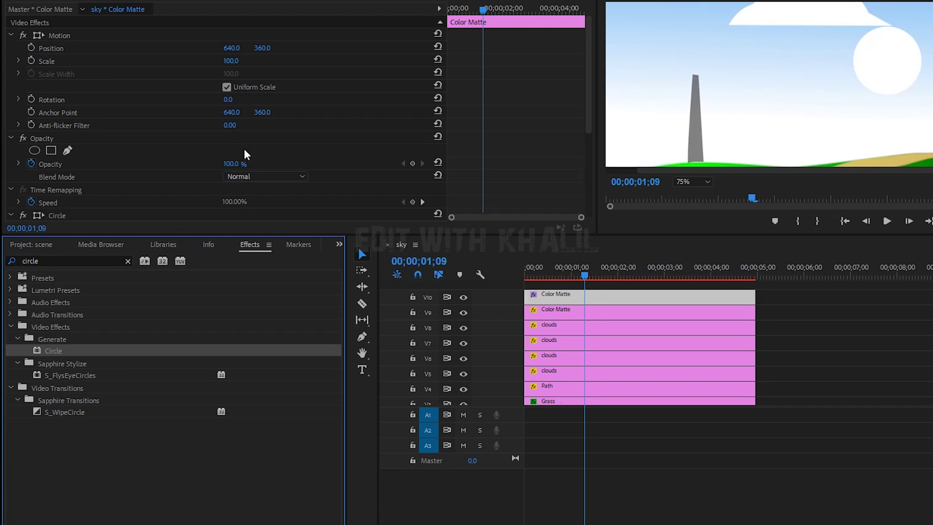
Turn the circle into a ring with radius 30 and an Edge Radius edge of 22, with the clip scaled to 75
scroll(234, 131, down, 5)
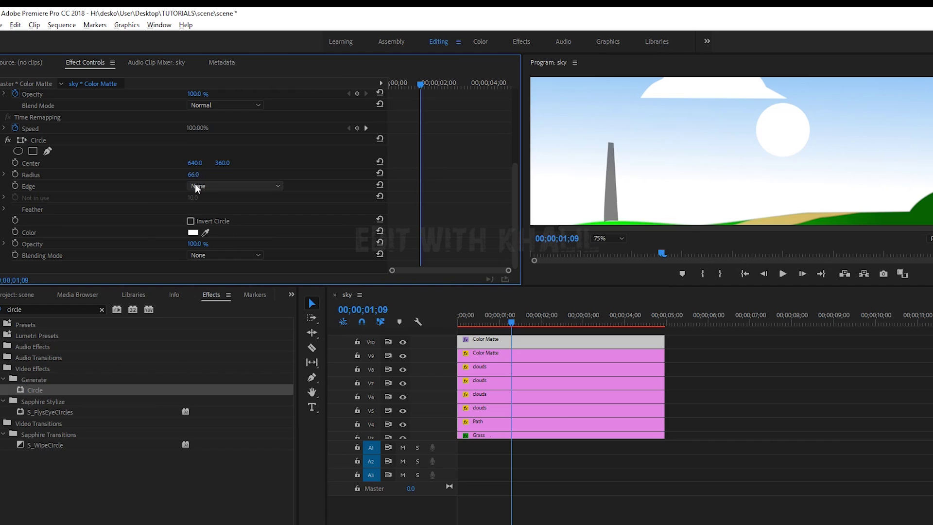
click(204, 186)
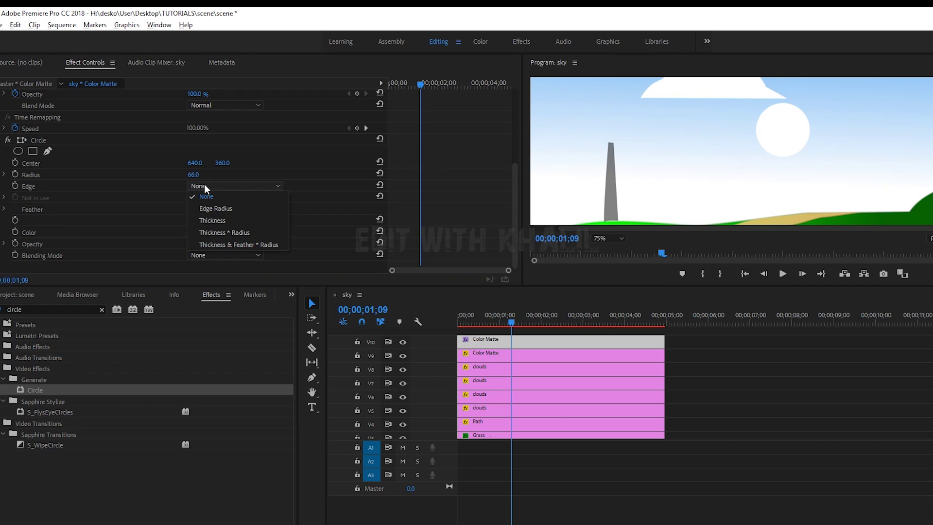
click(226, 209)
drag(193, 173, 180, 175)
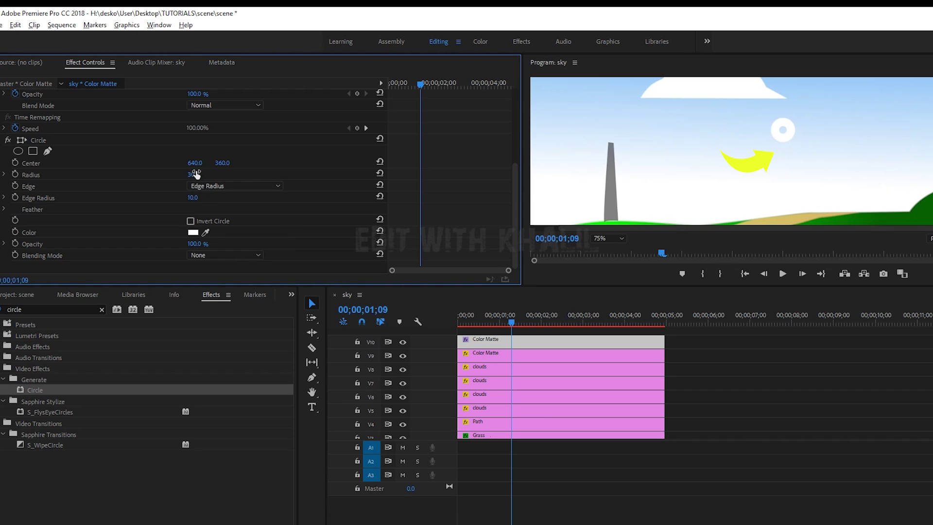
drag(194, 199, 188, 198)
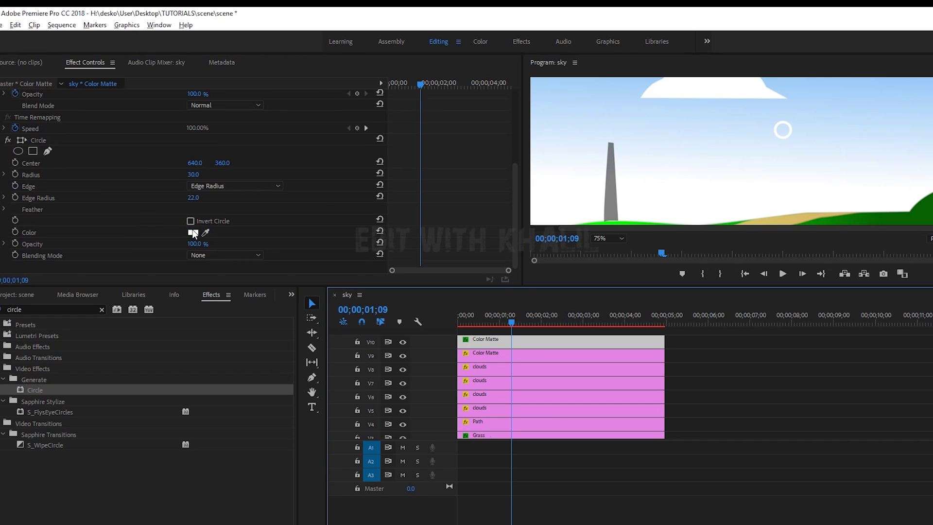
Recolor the ring from the Circle effect to a near-black brown
click(193, 233)
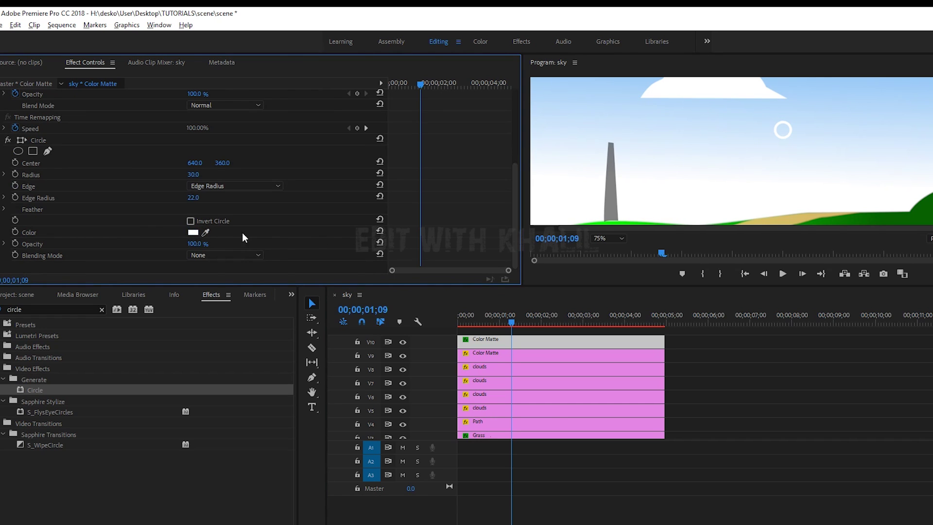
click(193, 232)
click(548, 256)
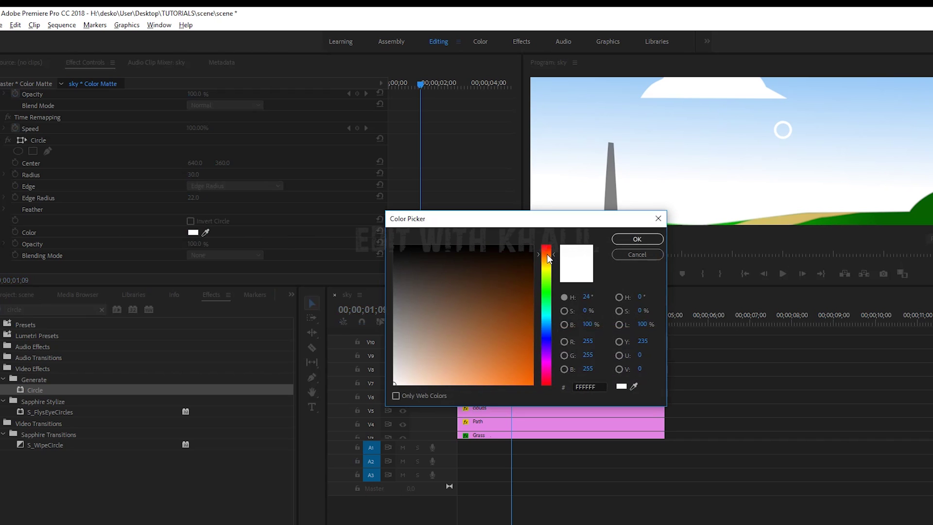
click(525, 264)
click(614, 239)
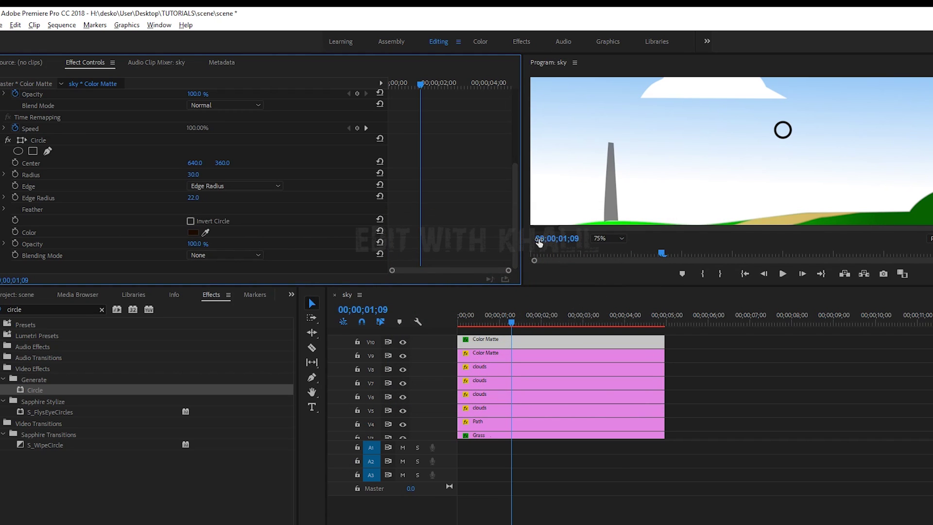
Move the ring clip to about 221.3, 397.3 so it sits on the top of the tower
click(833, 139)
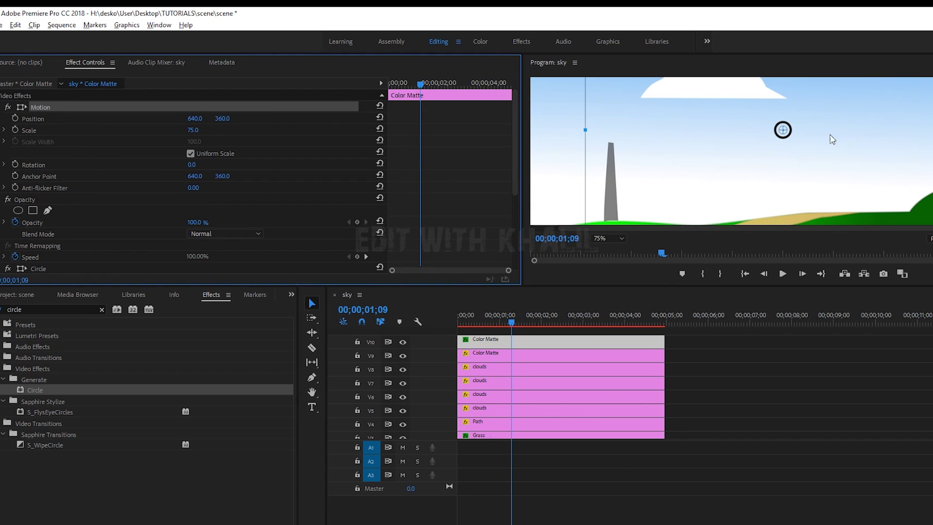
drag(832, 139, 652, 150)
click(436, 293)
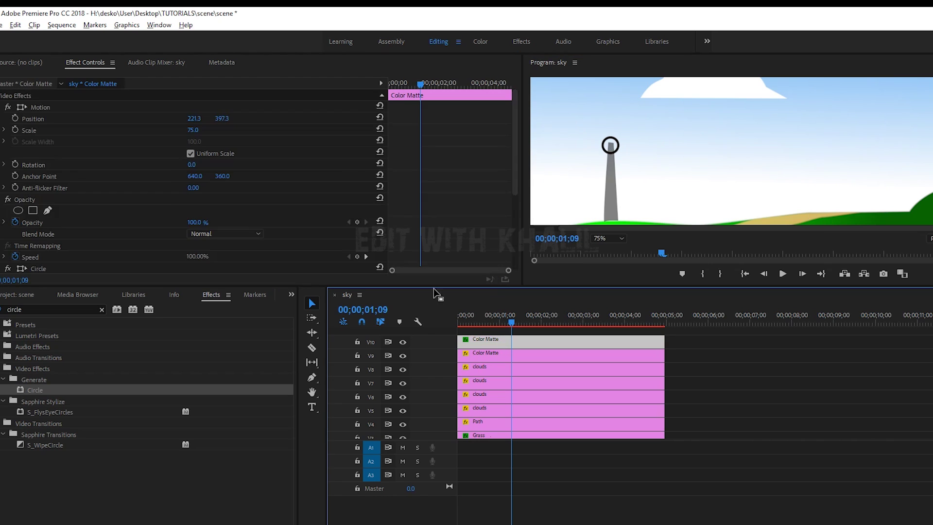
Thicken the ring by shrinking its inner edge radius, scale the clip to 46 and position it at 221.3, 393.3
click(47, 110)
drag(617, 188, 616, 186)
scroll(143, 194, down, 3)
mouse_move(195, 237)
mouse_down()
mouse_move(204, 237)
mouse_move(201, 260)
mouse_move(208, 260)
mouse_move(178, 237)
mouse_up()
scroll(166, 154, up, 3)
drag(193, 119, 179, 119)
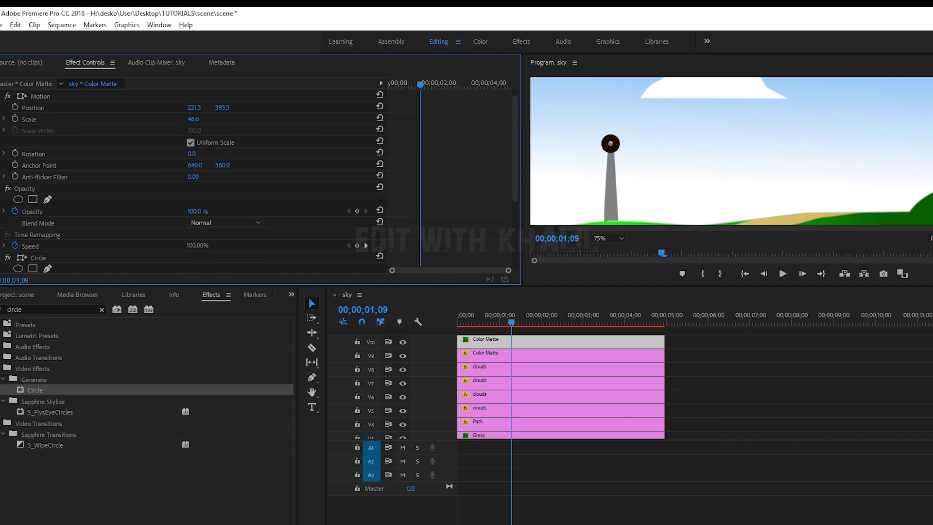
Create a new white 1280 by 720 color matte with the name Color Matte
drag(512, 322, 311, 334)
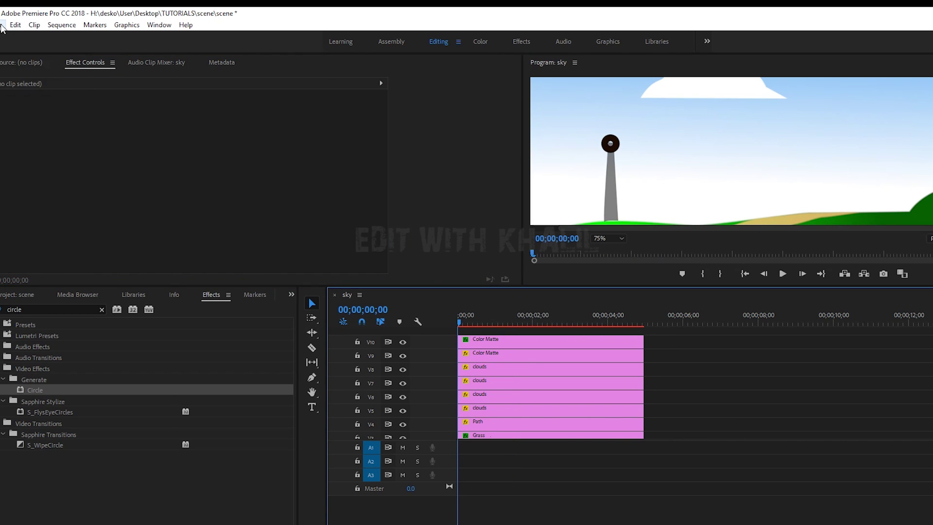
click(3, 25)
mouse_move(7, 36)
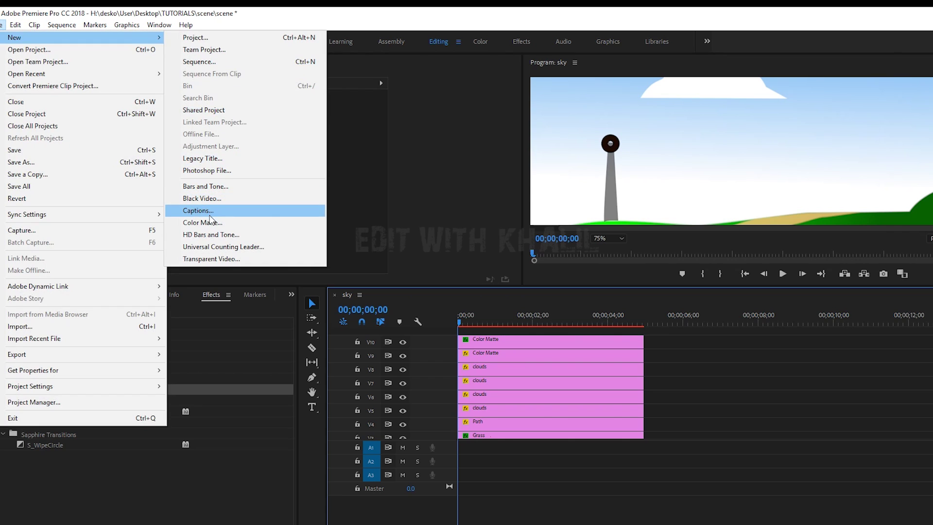
click(212, 226)
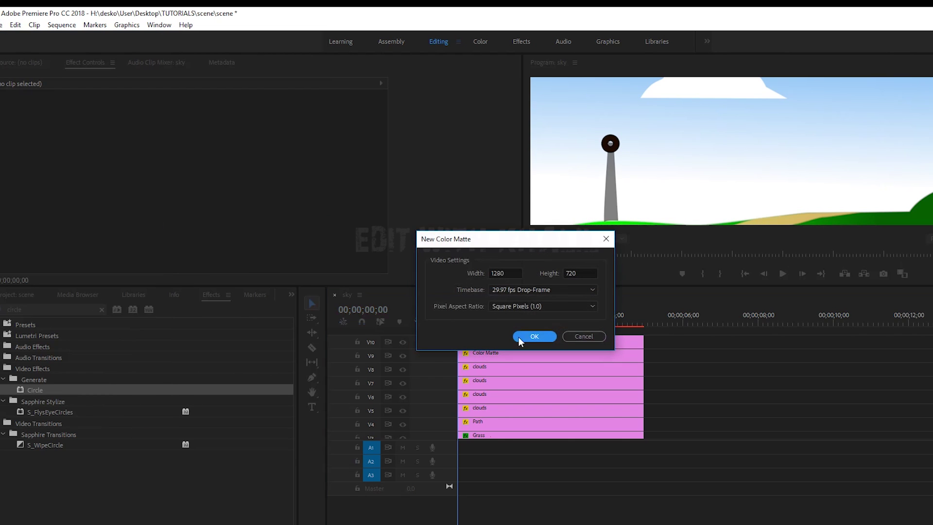
click(550, 337)
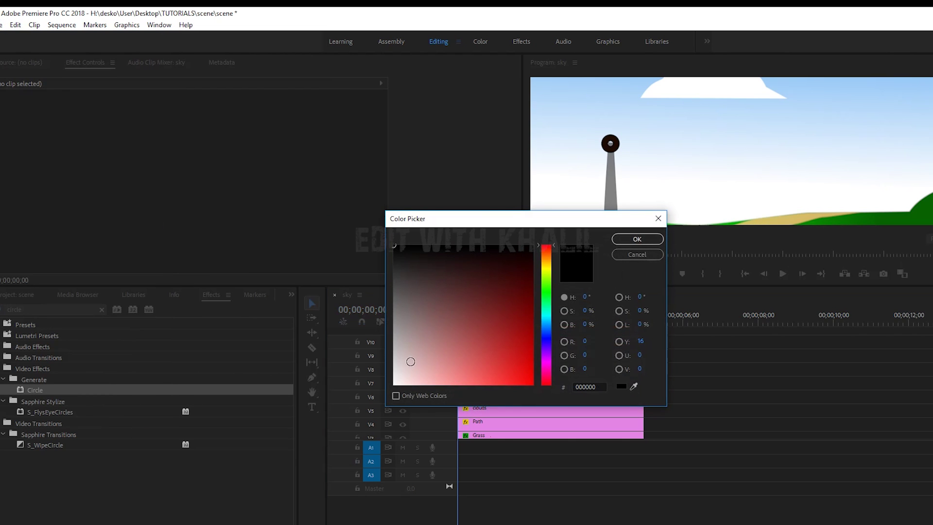
click(637, 238)
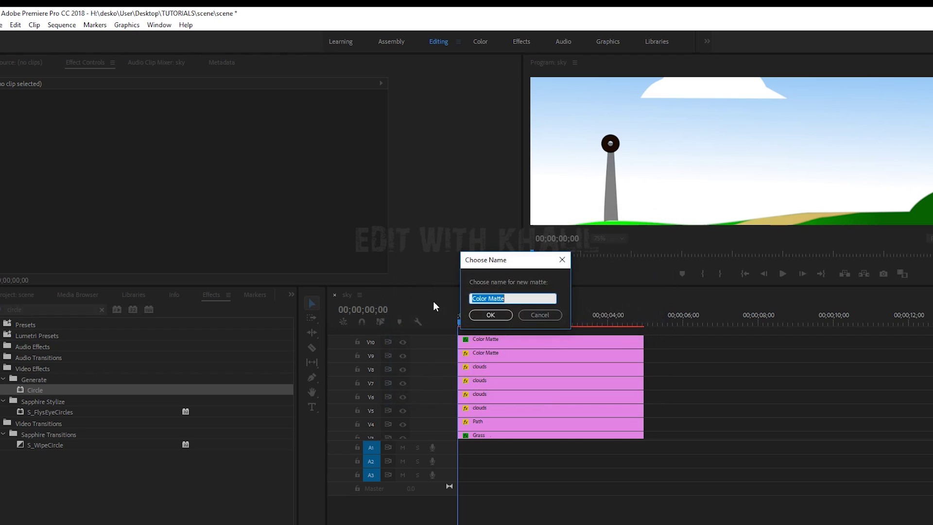
click(492, 319)
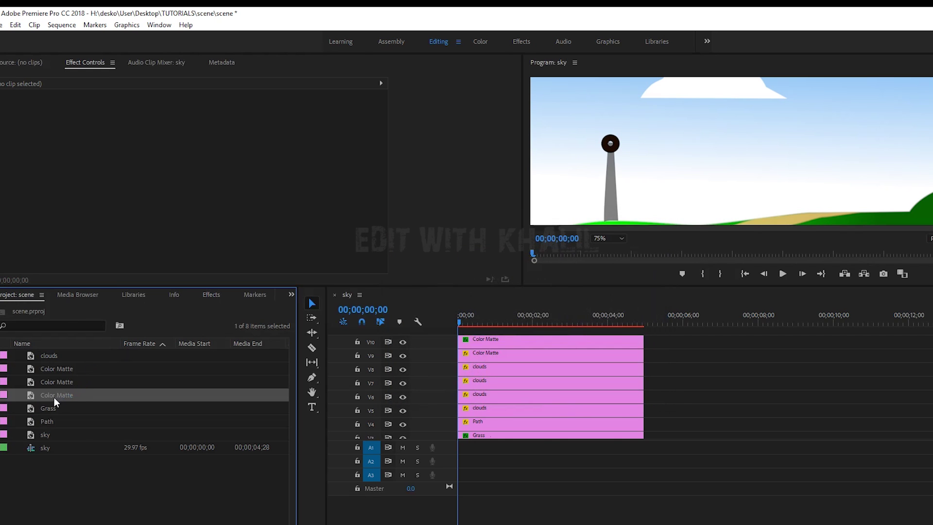
Place the white matte on V11 above the ring clip and select it with the playhead at 00;00;00;28
drag(50, 395, 423, 331)
scroll(521, 334, up, 2)
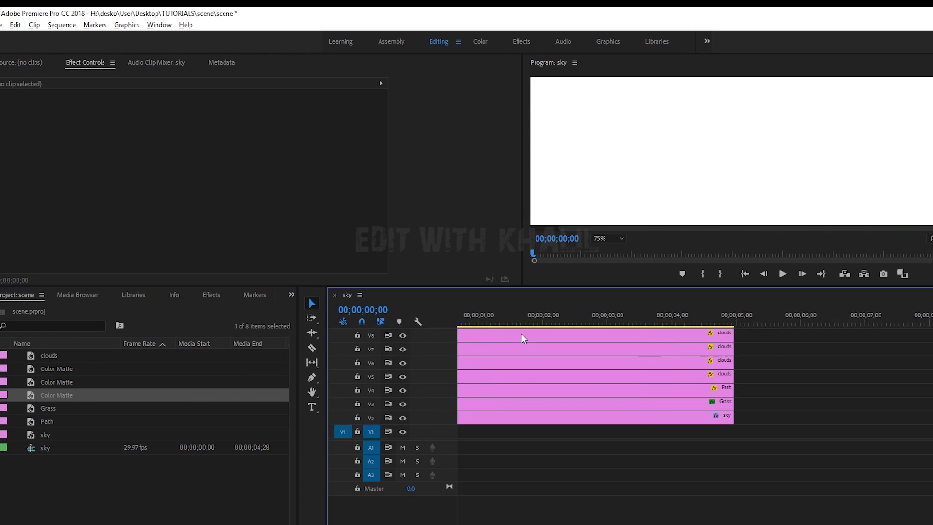
scroll(521, 335, down, 2)
scroll(604, 381, up, 3)
click(490, 318)
click(508, 342)
Draw a closed four-point mask on the V11 matte, shaped like a windmill blade that narrows toward its lower end
click(28, 200)
click(48, 211)
click(656, 122)
click(691, 122)
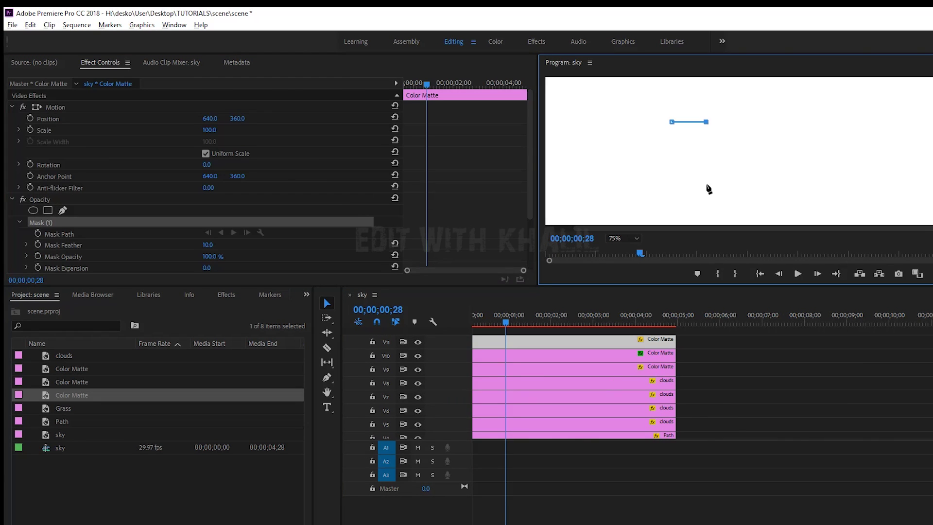
click(682, 204)
click(672, 122)
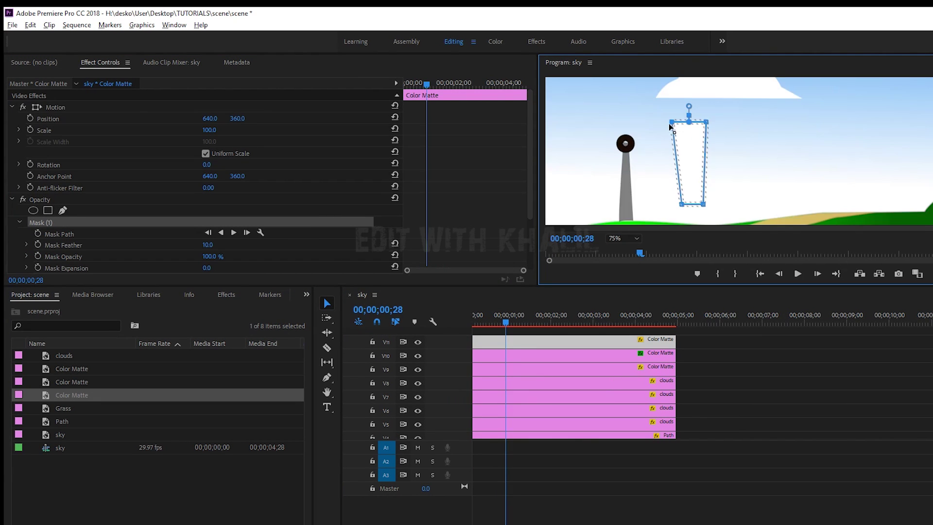
Recolor the blade matte to a light orange and reduce the size of its clip
double_click(528, 355)
drag(566, 263, 559, 259)
click(631, 239)
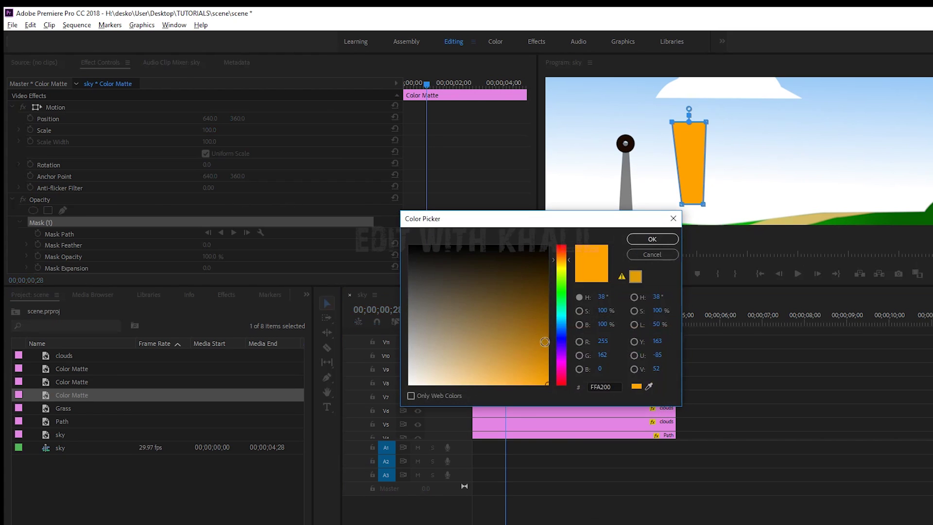
click(495, 246)
click(631, 239)
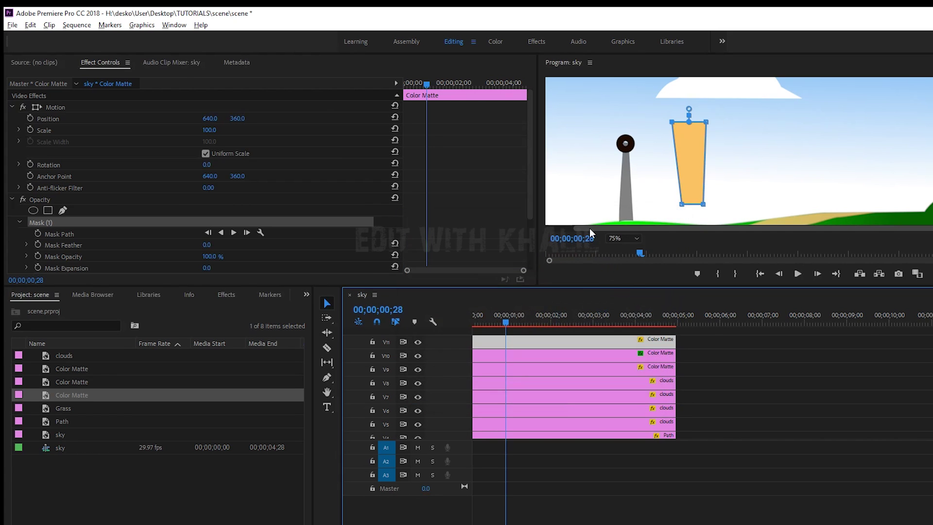
mouse_move(209, 130)
mouse_down()
mouse_move(188, 129)
mouse_move(209, 130)
mouse_up()
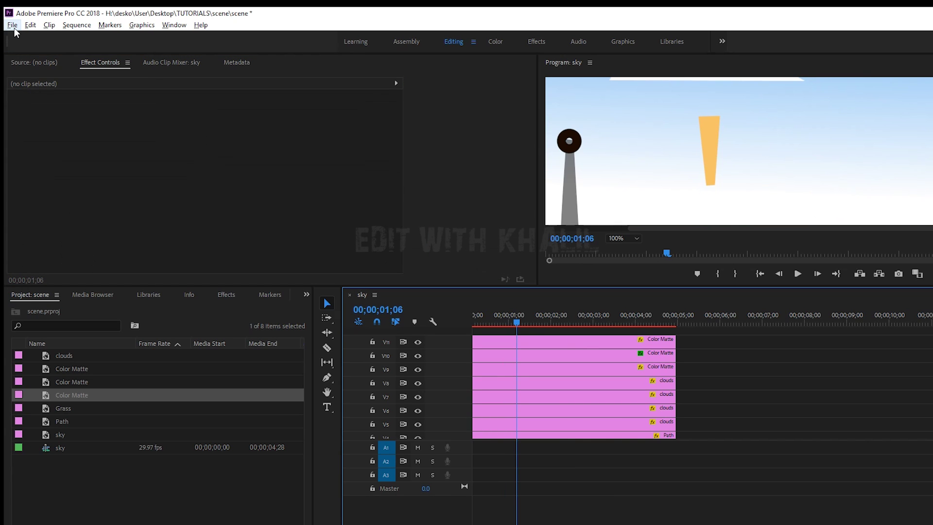
Create a black 1280 by 720 color matte named Color Matte and place it on V12 above the blade clip
click(14, 28)
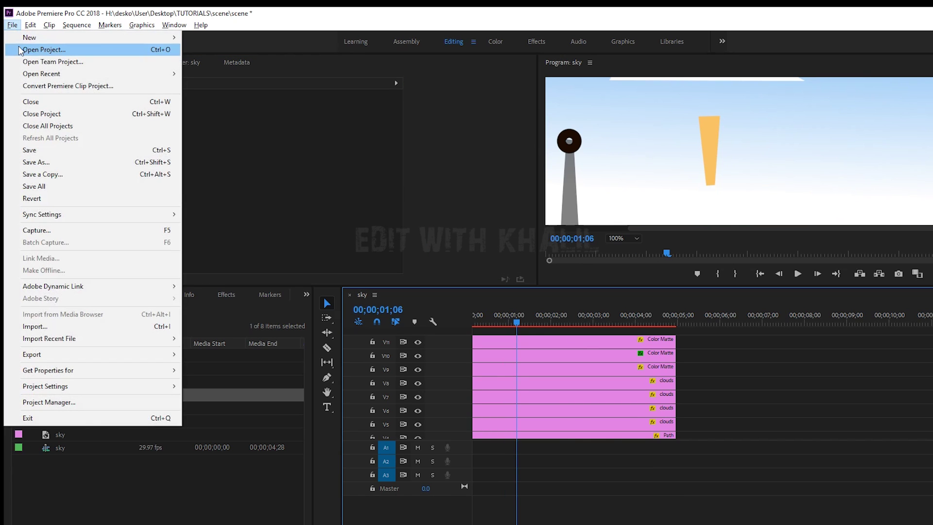
mouse_move(24, 41)
click(228, 223)
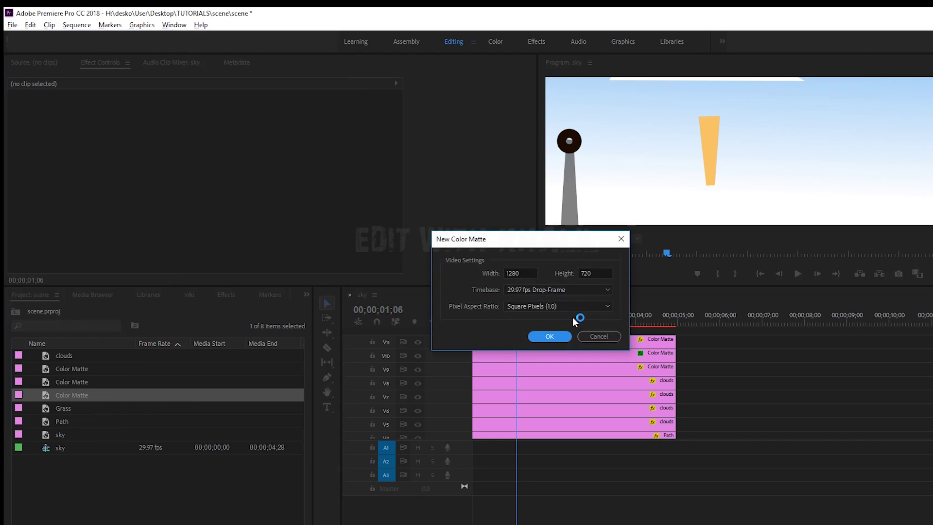
click(549, 337)
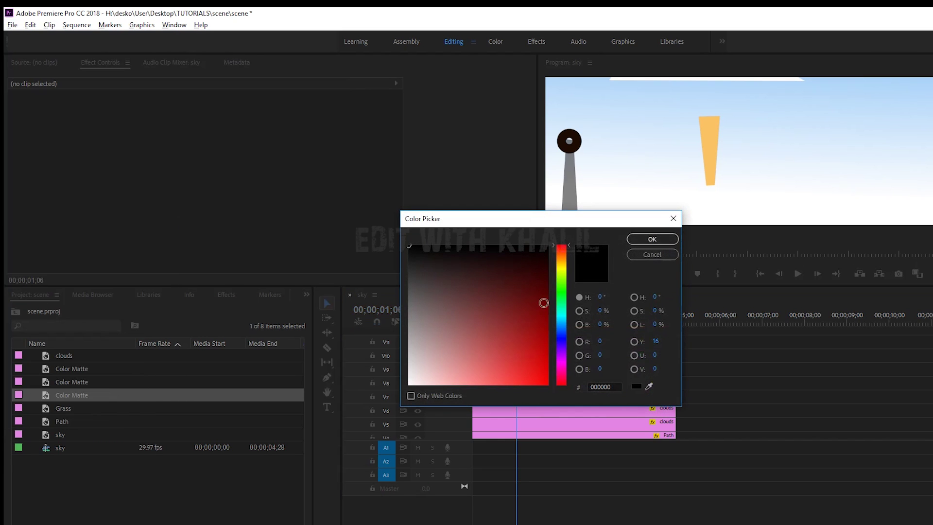
click(647, 236)
click(505, 315)
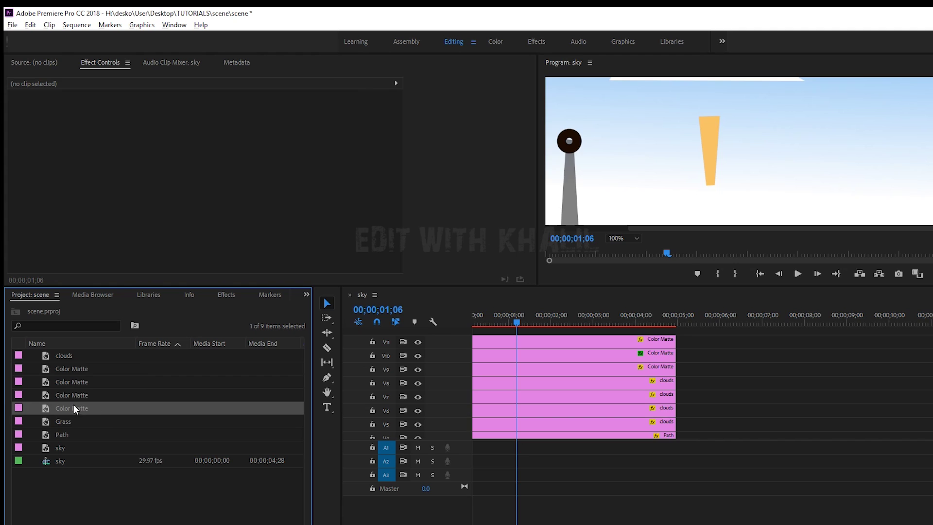
drag(75, 410, 618, 358)
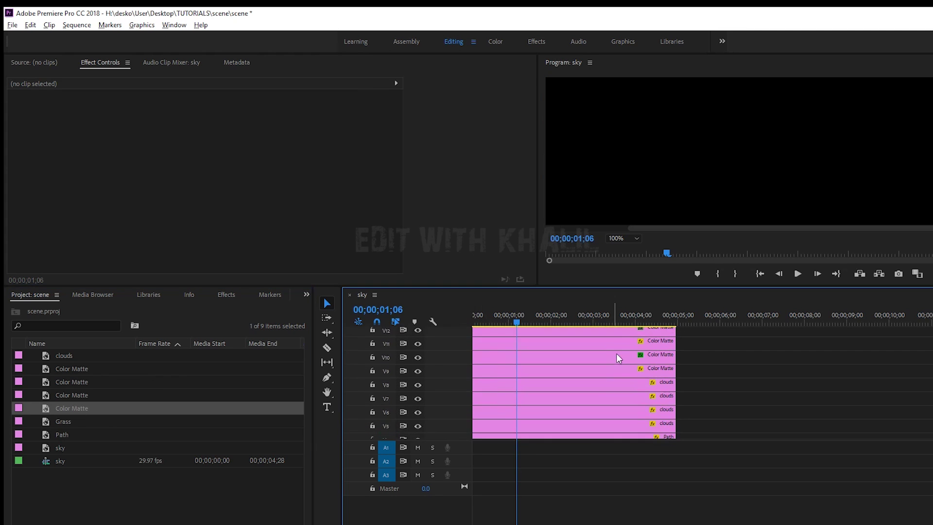
click(532, 332)
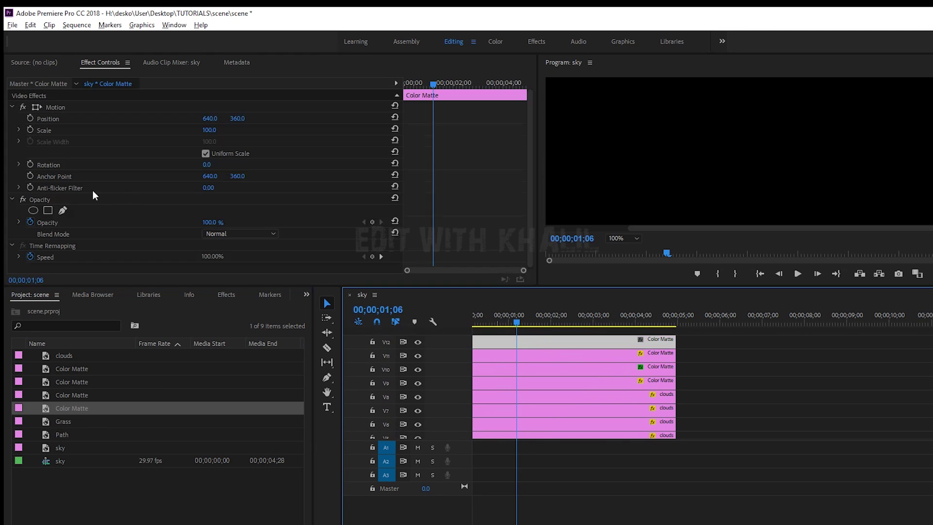
Add an opacity mask to the black matte and pull its lower corners in to form a small narrow shape
click(47, 211)
ctrl+click(878, 91)
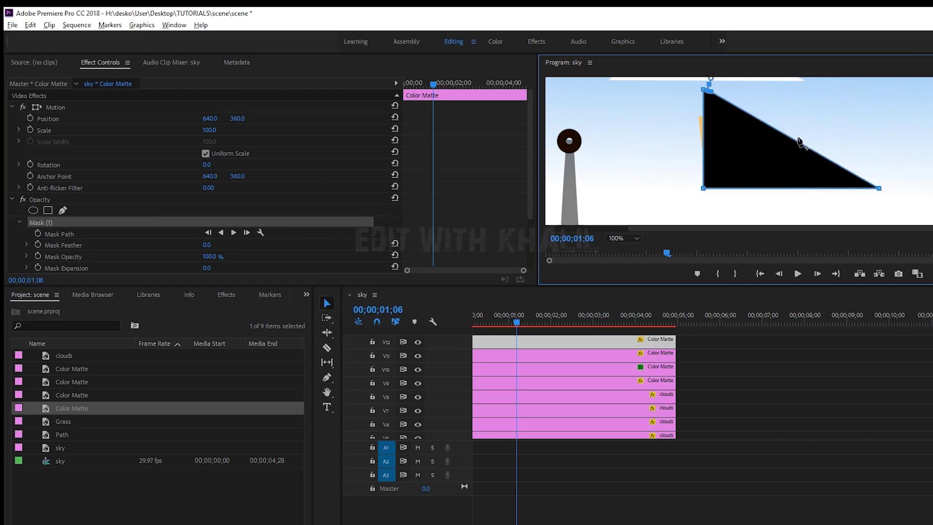
drag(879, 188, 712, 142)
drag(703, 188, 707, 141)
Refine the black matte's mask corners up close to shape it into a short, thin rod
click(624, 239)
click(622, 348)
drag(799, 229, 731, 228)
scroll(739, 150, up, 4)
scroll(739, 151, down, 4)
mouse_move(867, 114)
mouse_down()
mouse_move(856, 113)
mouse_move(860, 126)
mouse_up()
click(624, 238)
click(623, 336)
drag(611, 198, 607, 132)
drag(613, 149, 610, 133)
Move the black rod to about 655.4, 534.2 so it extends from the narrow lower end of the orange blade
click(623, 238)
click(622, 348)
drag(794, 228, 731, 228)
scroll(766, 167, up, 4)
drag(804, 157, 797, 156)
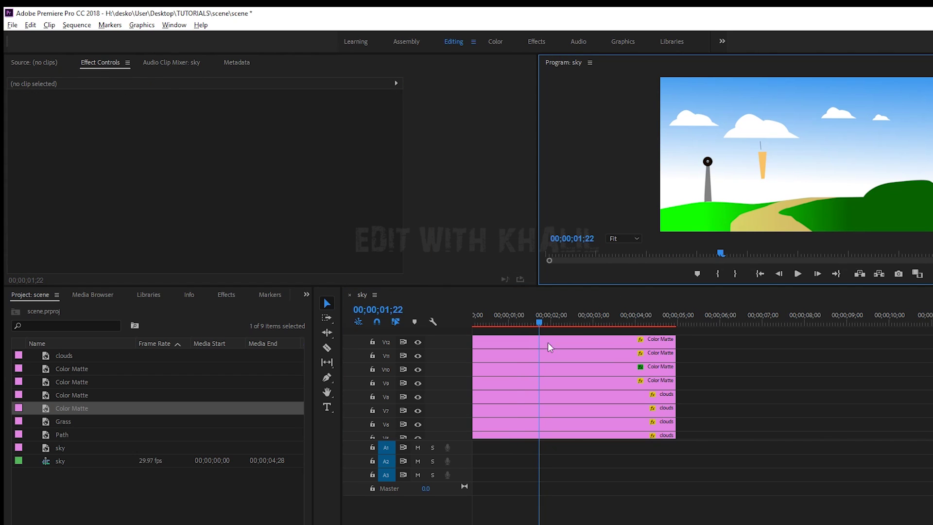
click(761, 166)
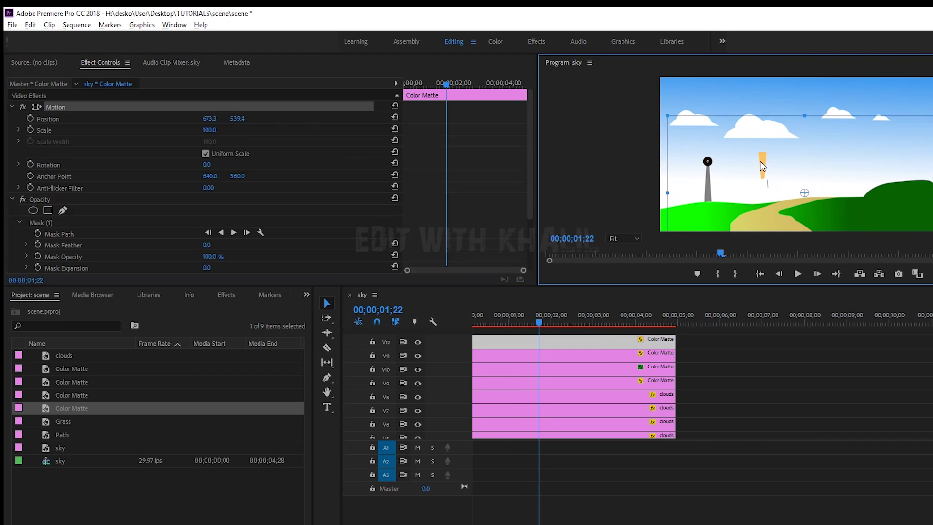
drag(761, 167, 760, 165)
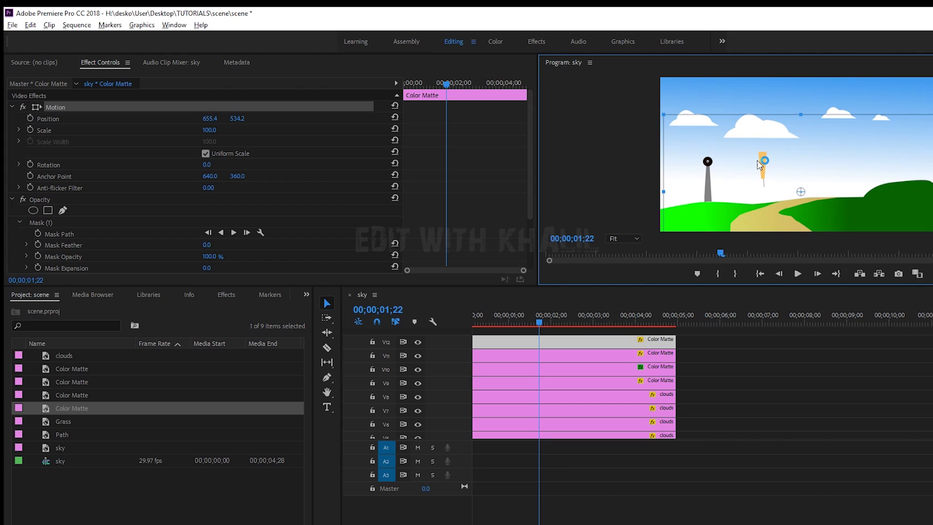
Nest the rod and blade clips on V12 and V11 into a single sequence
shift+click(656, 355)
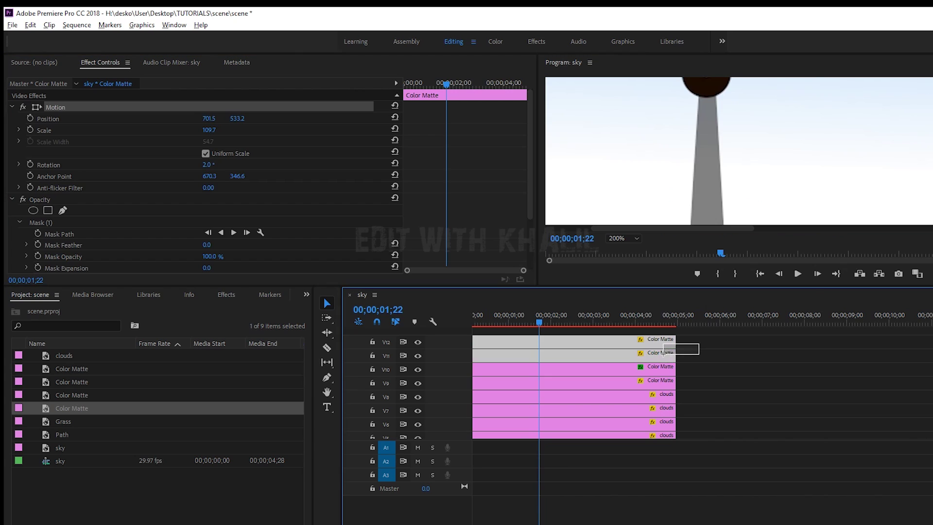
right_click(655, 355)
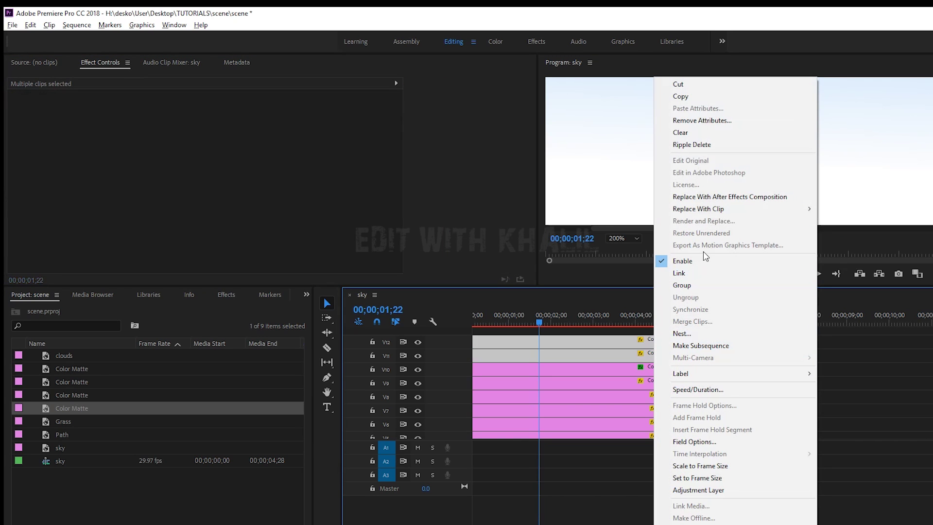
click(688, 338)
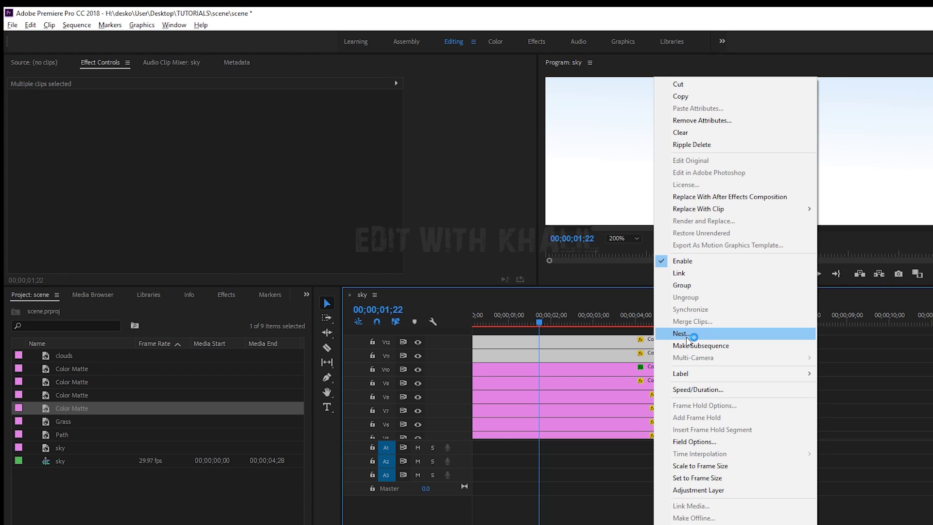
Scale the nested blade to 117, rotate it 29.9° and move it to about 468.5, 326.7 above the tower hub
click(56, 107)
drag(717, 135, 680, 125)
drag(841, 163, 802, 207)
drag(888, 94, 912, 190)
drag(755, 186, 794, 146)
Align the nested blade's rod with the hub's center, with rotation 41° and position about 481.1, 377.0
click(623, 239)
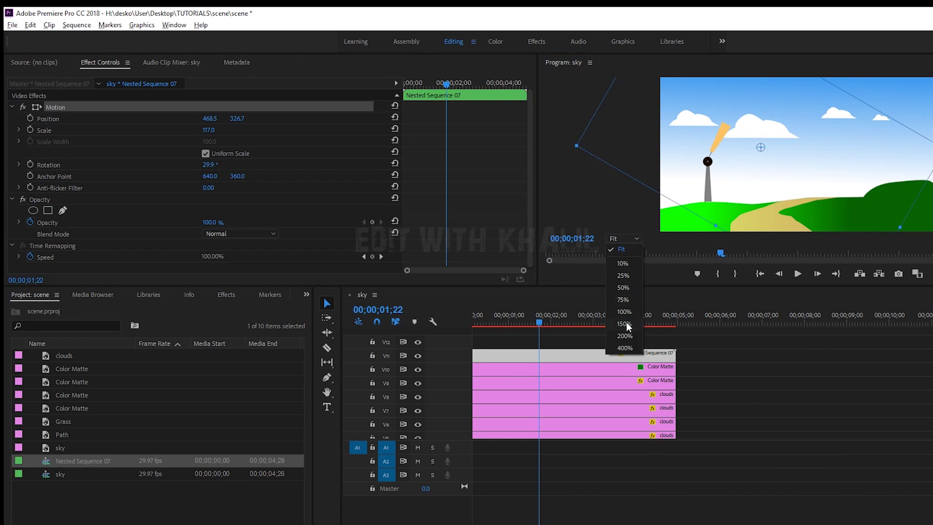
click(627, 325)
drag(780, 228, 684, 230)
mouse_move(703, 150)
mouse_down()
mouse_move(707, 158)
mouse_move(718, 140)
mouse_move(711, 147)
mouse_up()
click(620, 239)
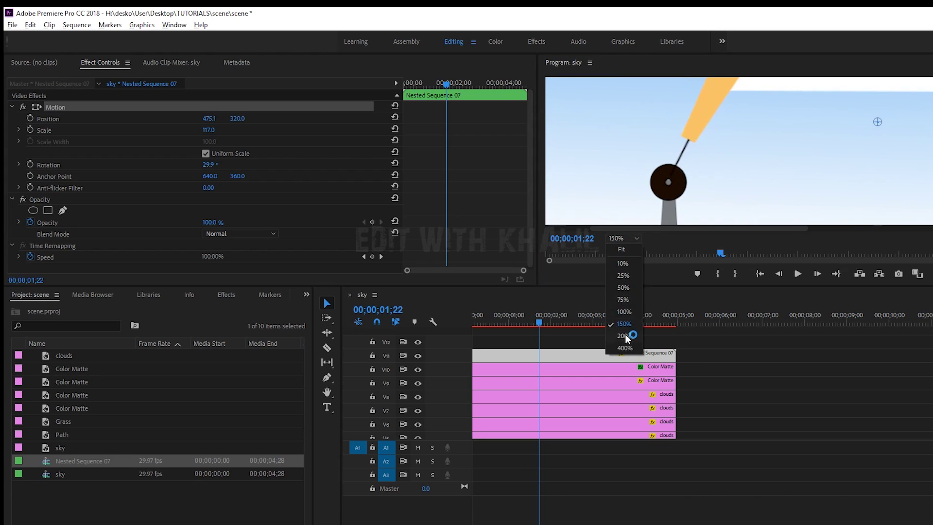
click(627, 334)
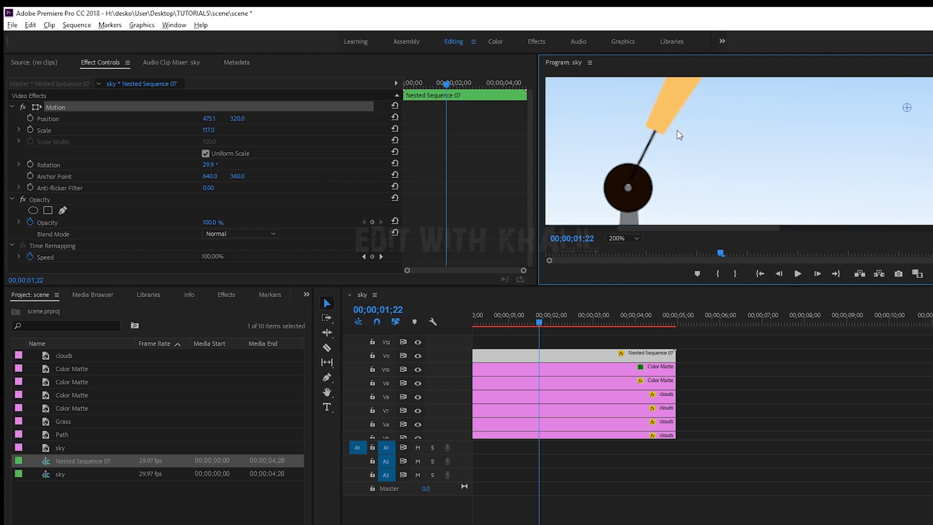
drag(678, 131, 676, 140)
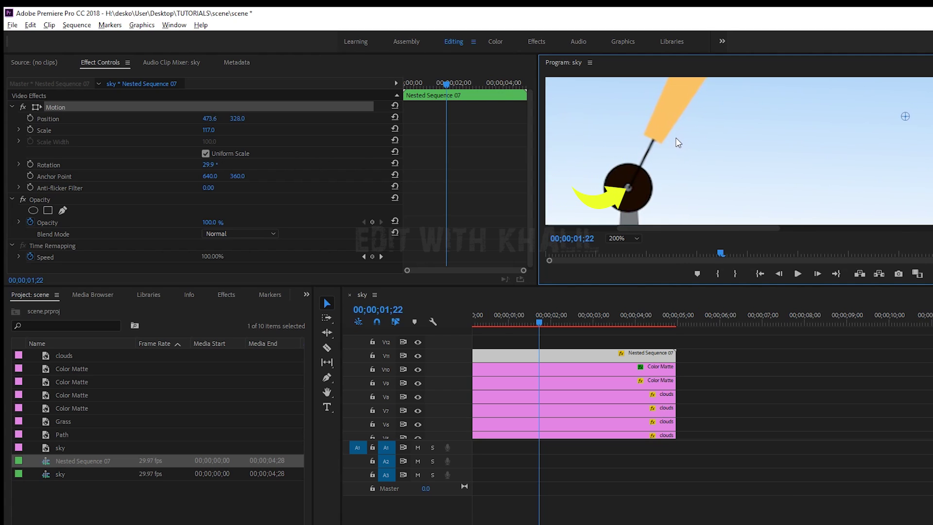
drag(678, 142, 677, 142)
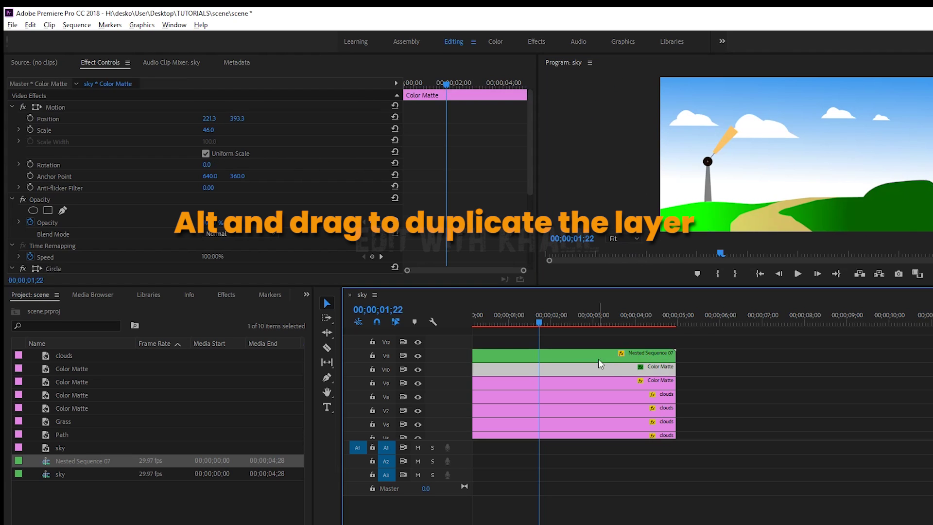
Duplicate the nested blade sequence onto V12 and select the copy
drag(578, 357, 561, 345)
click(561, 345)
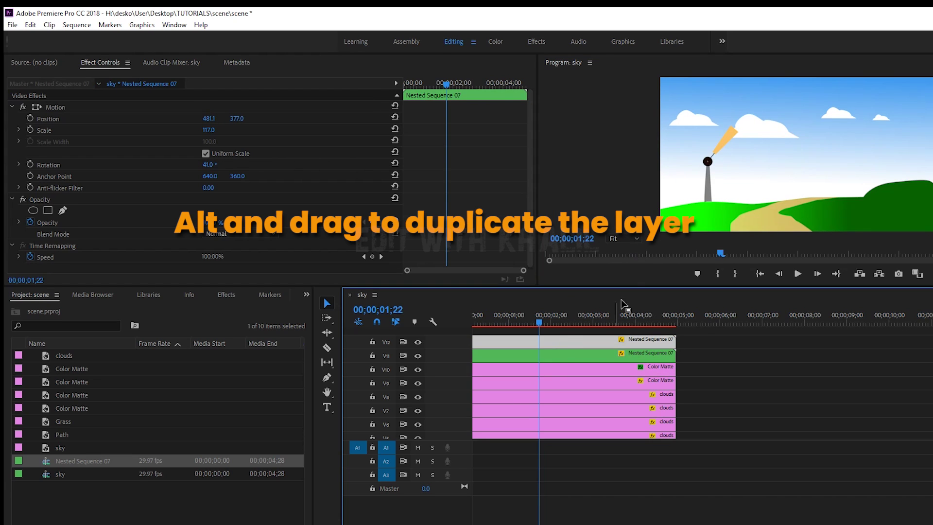
click(586, 358)
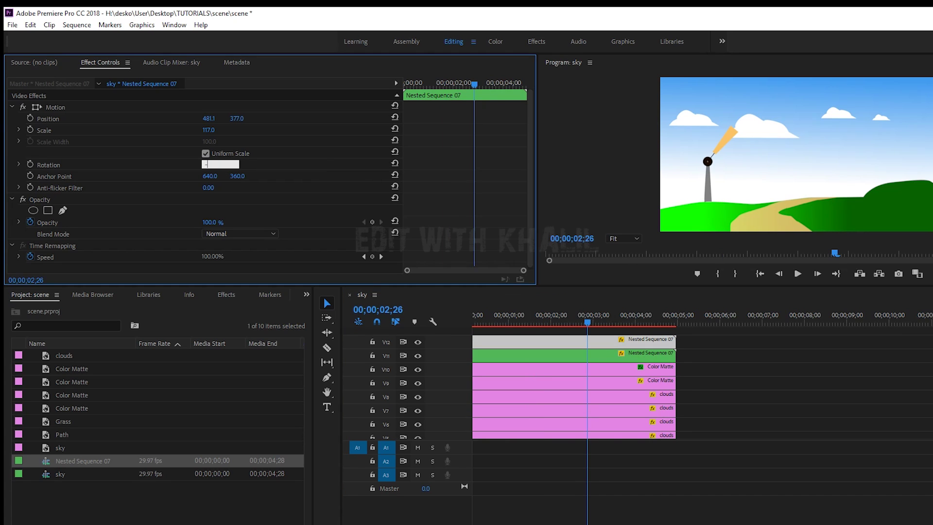
Rotate the V12 blade copy to -41° and align its rod with the hub's center, at position about 242.4, 135.1
click(621, 243)
click(620, 338)
drag(853, 228, 706, 228)
drag(870, 213, 869, 195)
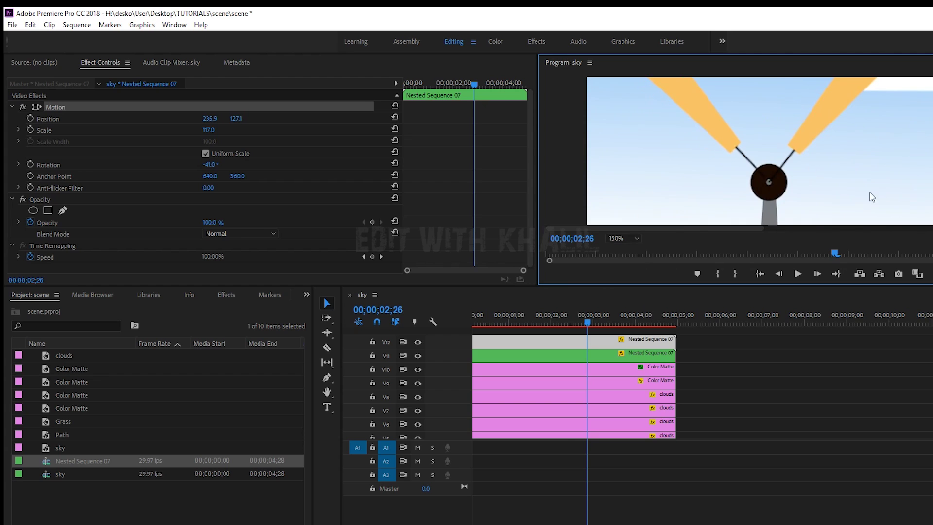
drag(603, 227, 769, 222)
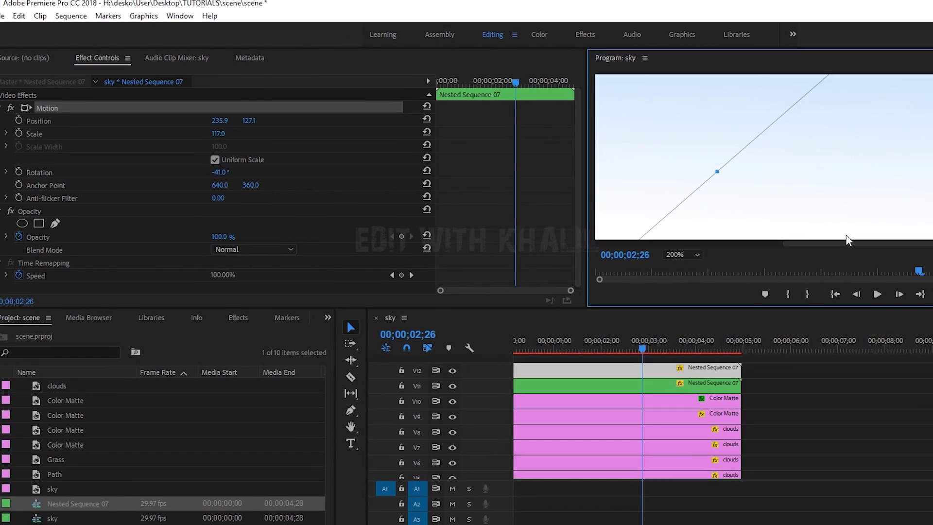
drag(848, 240, 773, 240)
drag(703, 109, 706, 110)
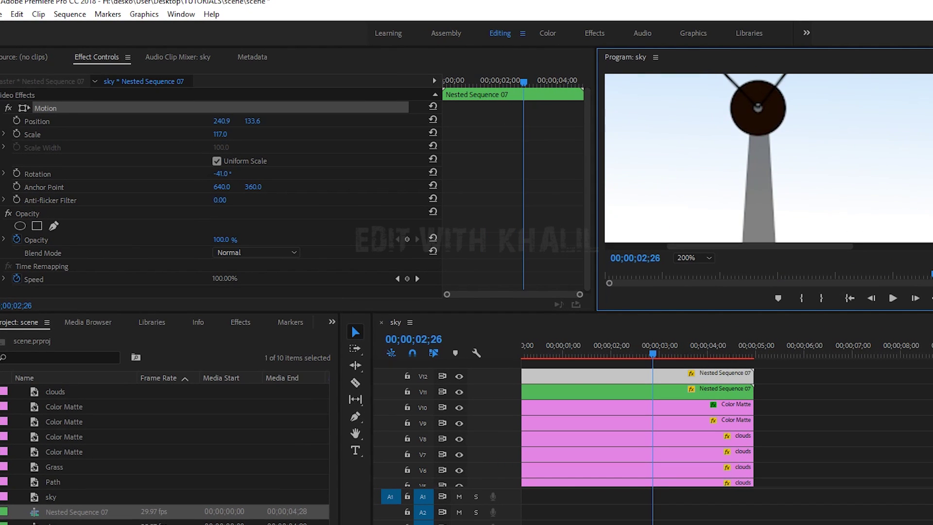
Duplicate the nested blade sequence onto V13 and rotate the copy to -140°
mouse_move(640, 370)
mouse_down()
mouse_move(639, 359)
mouse_move(651, 362)
mouse_up()
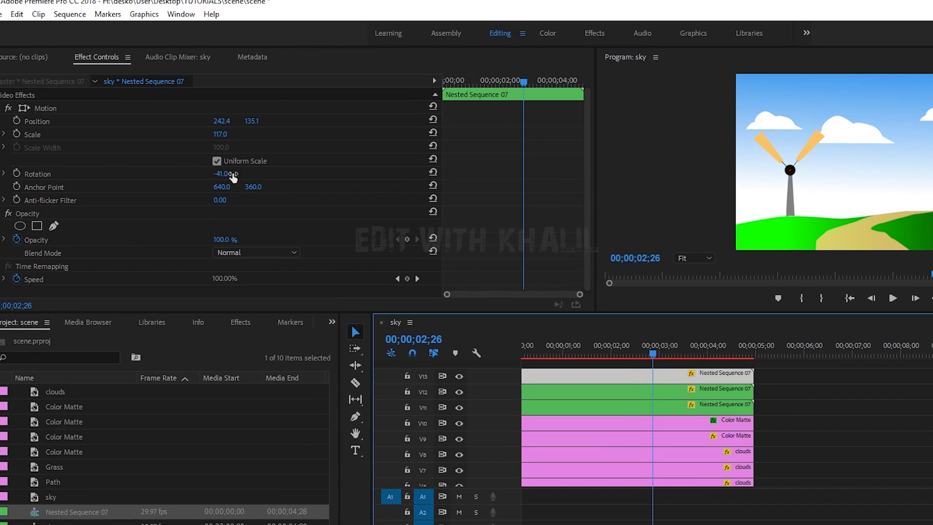
click(45, 108)
drag(228, 174, 157, 174)
Move the V13 blade below the hub and align its rod with the hub's center, at position about -37.5, 413.2
drag(885, 134, 818, 200)
click(693, 258)
click(693, 372)
drag(809, 246, 662, 246)
drag(790, 146, 784, 154)
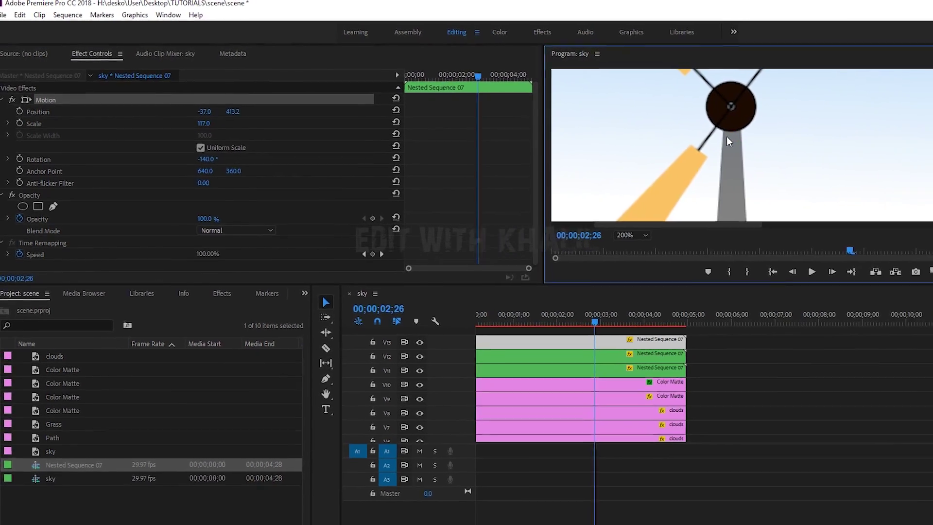
click(632, 235)
click(630, 351)
drag(776, 224, 643, 225)
drag(690, 175, 688, 175)
click(632, 235)
click(630, 248)
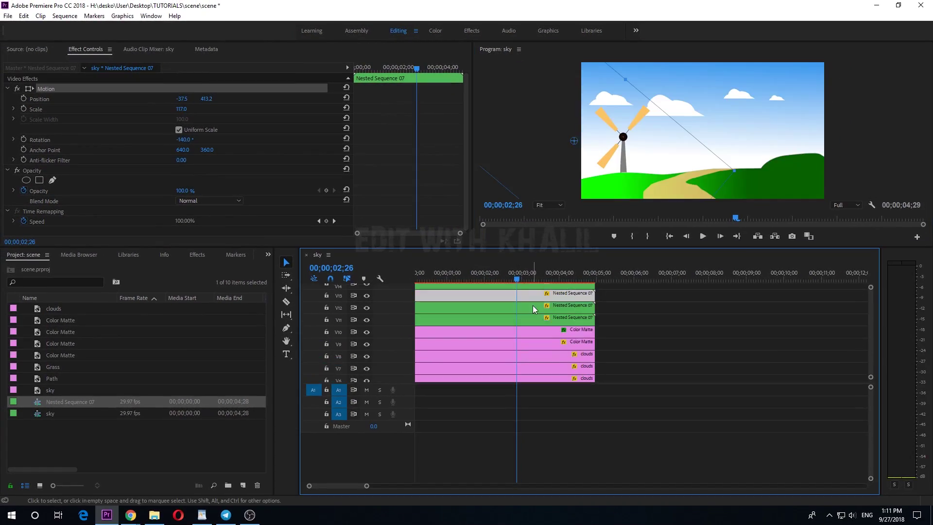
Rotate the V14 blade copy to 140° and move it beside the tower as the fourth blade, at position about 205.7, 651.5
scroll(532, 305, up, 1)
click(532, 296)
click(183, 140)
text(140)
key(Return)
click(46, 89)
drag(597, 111, 642, 156)
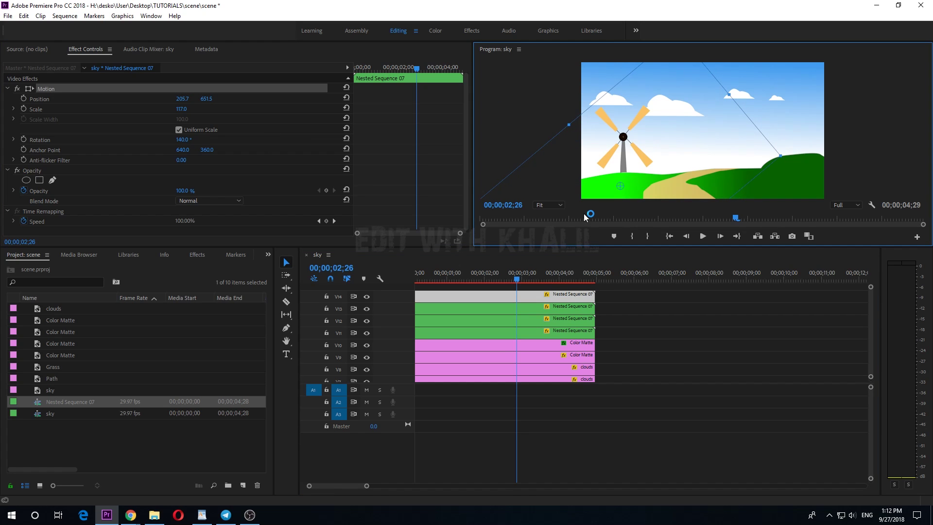
Shift the fourth blade's rod onto the hub's center, at position about 198.2, 653.5
click(548, 205)
click(551, 306)
drag(699, 196, 523, 206)
drag(923, 178, 923, 132)
click(549, 205)
click(549, 293)
drag(699, 197, 598, 197)
drag(753, 158, 746, 159)
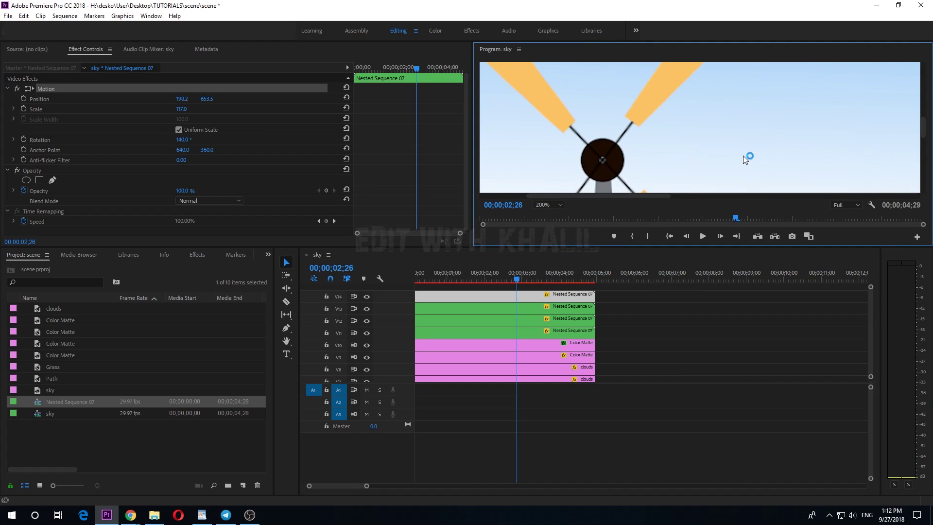
Fine-tune the fourth blade's alignment with the opposite rod to position about 196.7, 652.5
click(548, 205)
click(551, 306)
drag(690, 196, 568, 197)
drag(923, 127, 923, 136)
drag(778, 100, 770, 99)
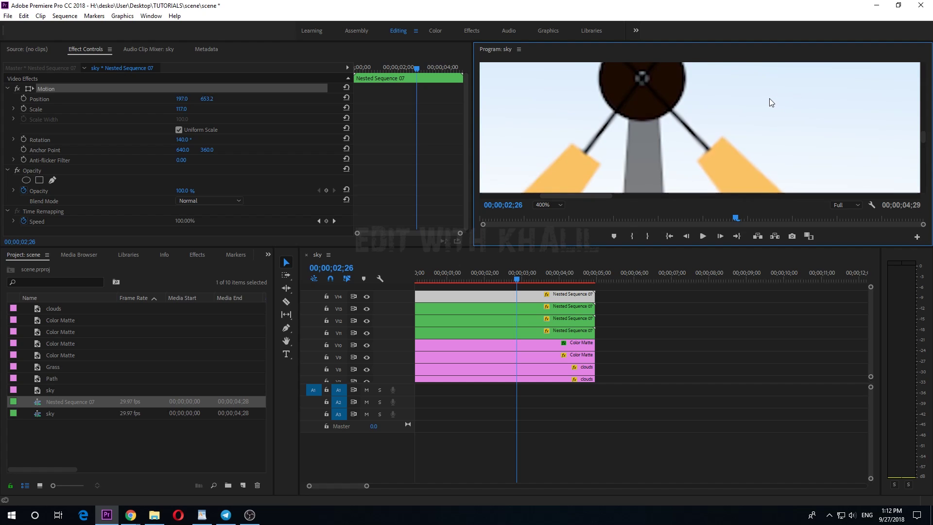
click(549, 204)
click(552, 212)
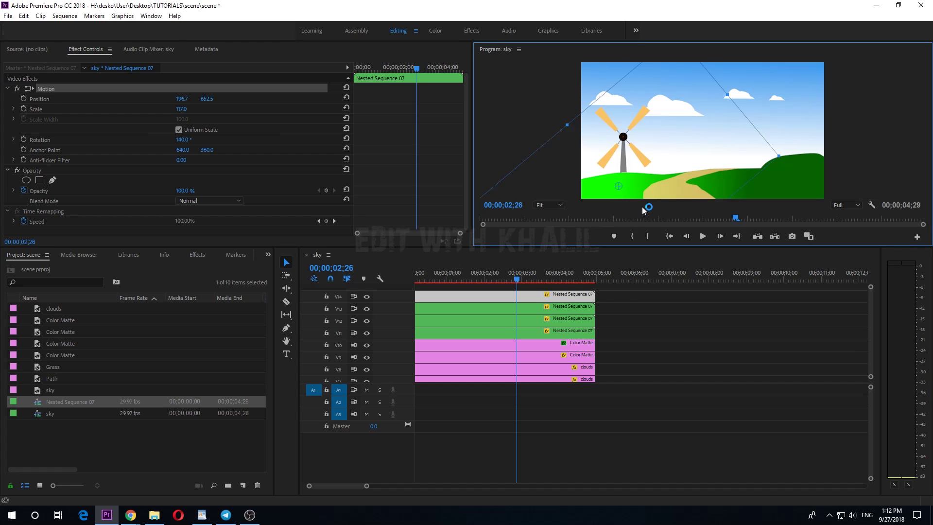
Nest the four blade clips on V11 to V14 into a single sequence
drag(617, 294, 580, 328)
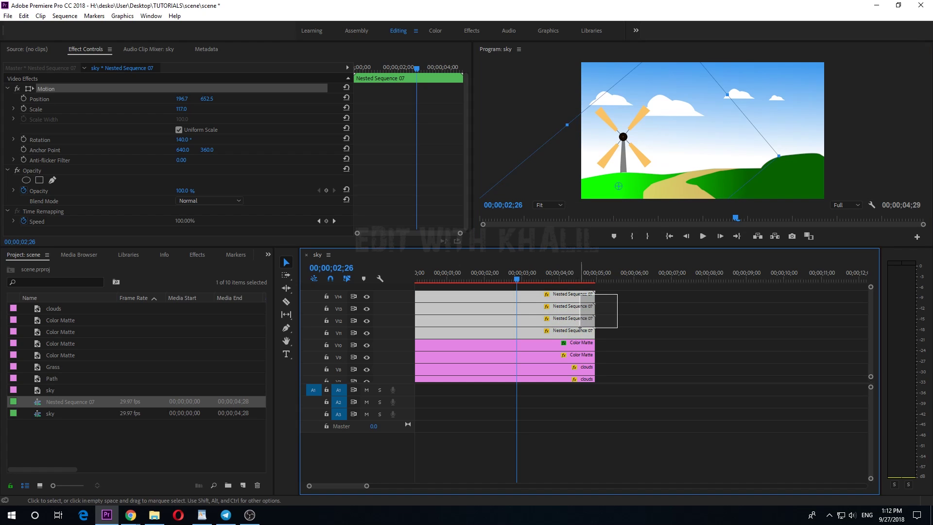
drag(580, 328, 578, 329)
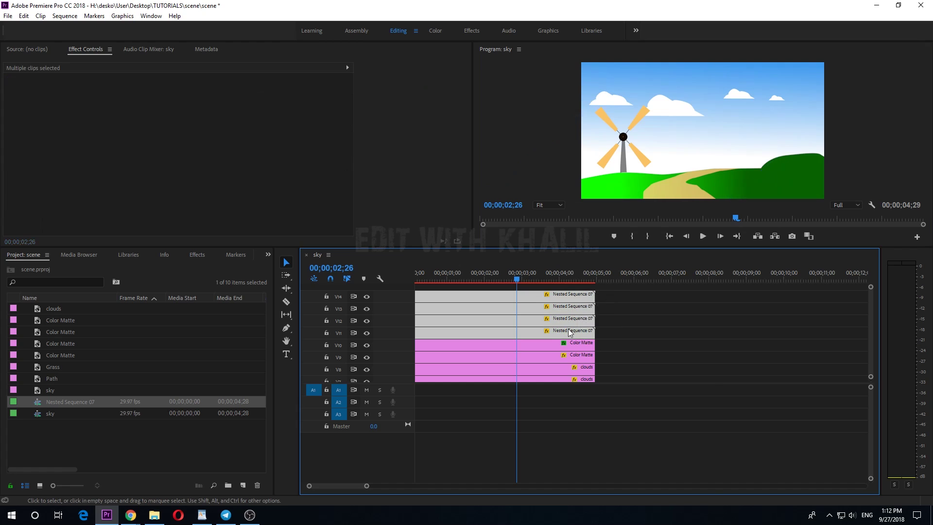
right_click(568, 321)
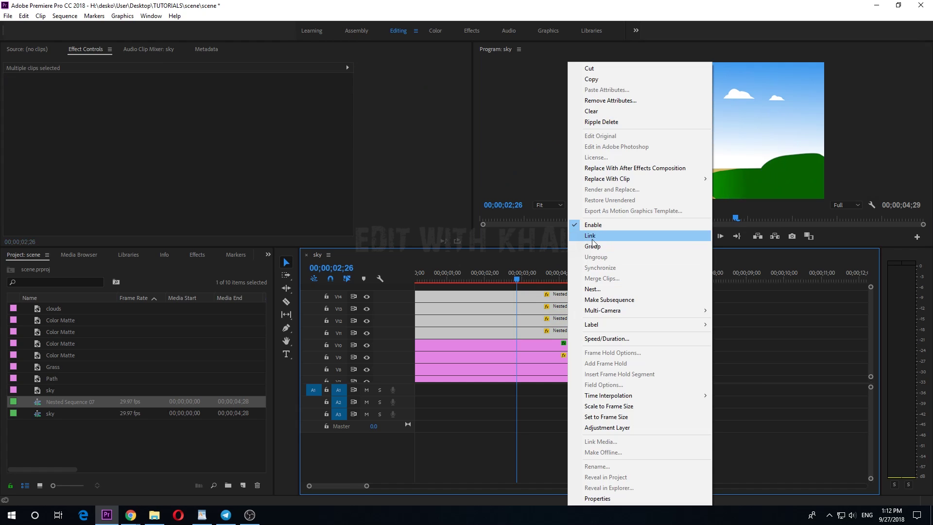
click(593, 290)
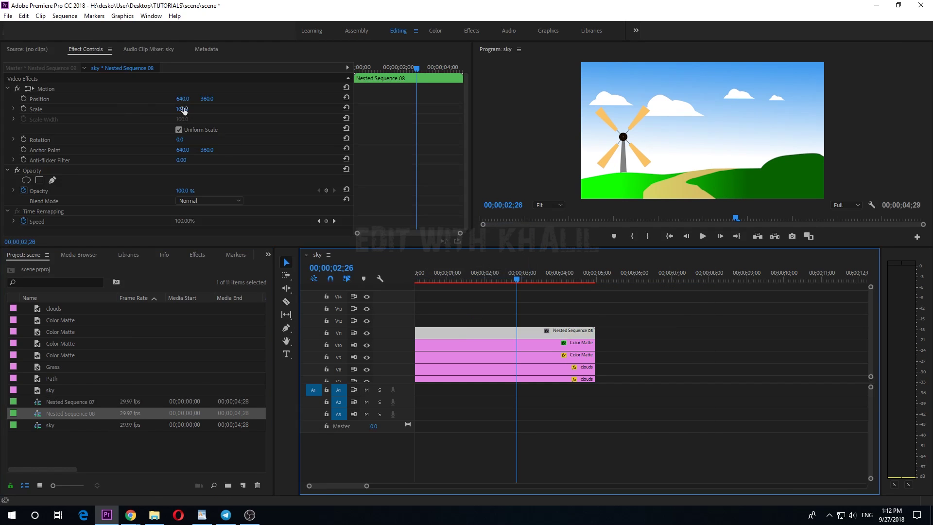
Scale the nested blades to 59 and move them over the tower hub, at position about 471.0, 372.8
drag(184, 110, 168, 110)
click(46, 89)
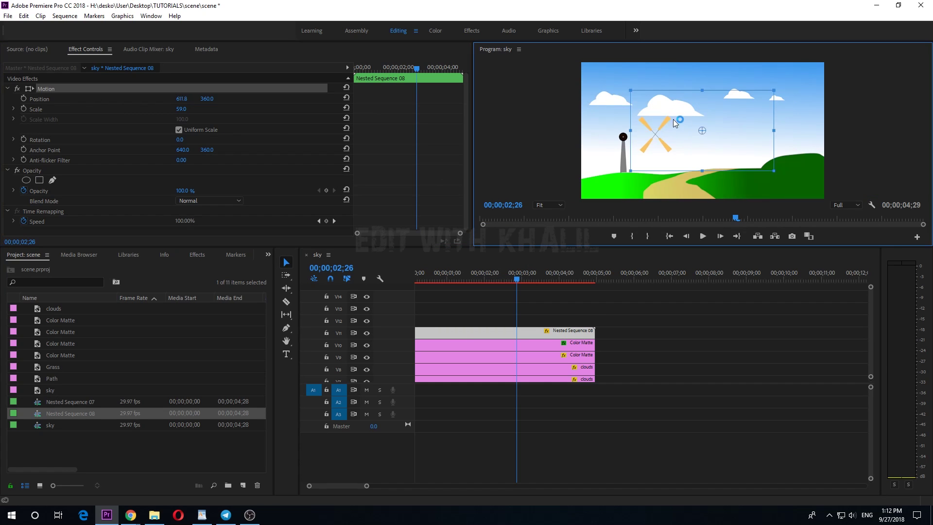
drag(672, 118, 653, 122)
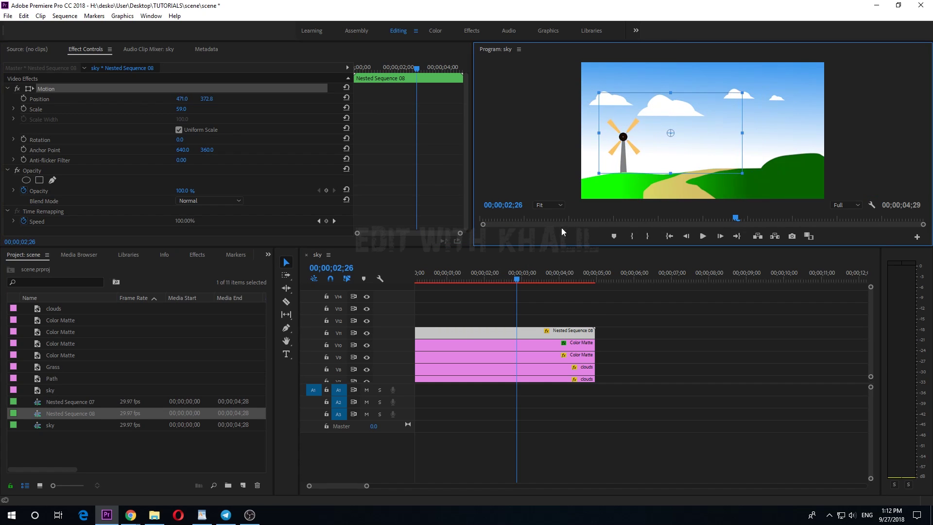
Nudge the nested blades until their crossing rods are centered on the hub, at position 468.8, 373.6
click(549, 205)
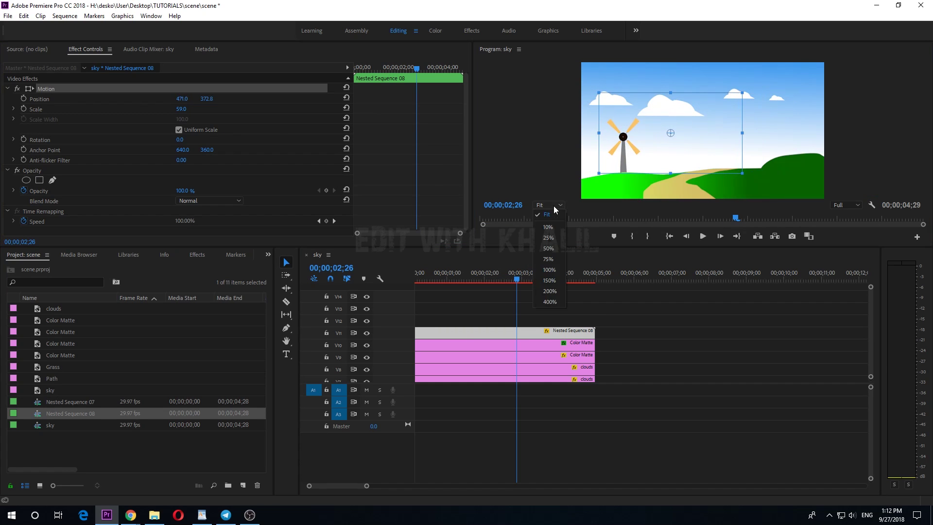
click(549, 302)
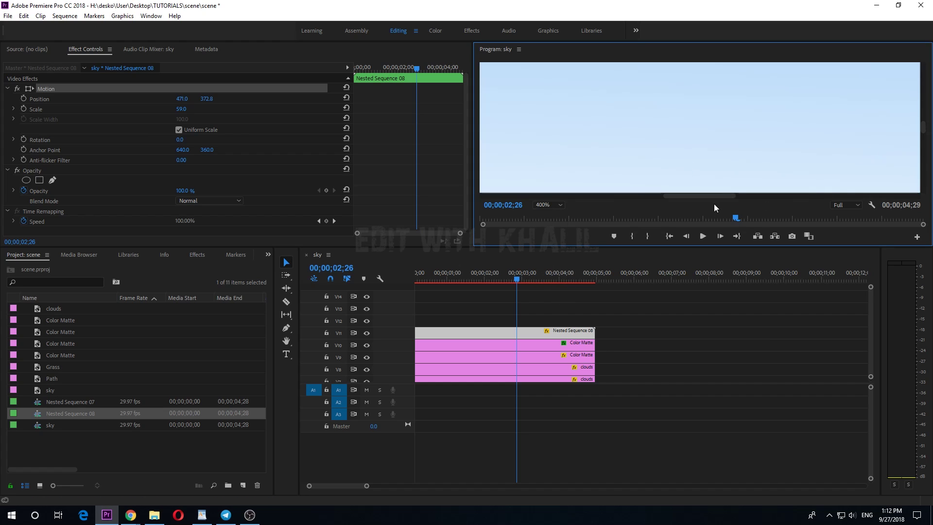
drag(707, 196, 580, 196)
drag(923, 128, 922, 133)
key(Left)
key(Left)
key(Left)
key(Left)
key(Left)
key(Left)
key(Left)
key(Left)
key(Left)
key(Down)
key(Down)
key(Down)
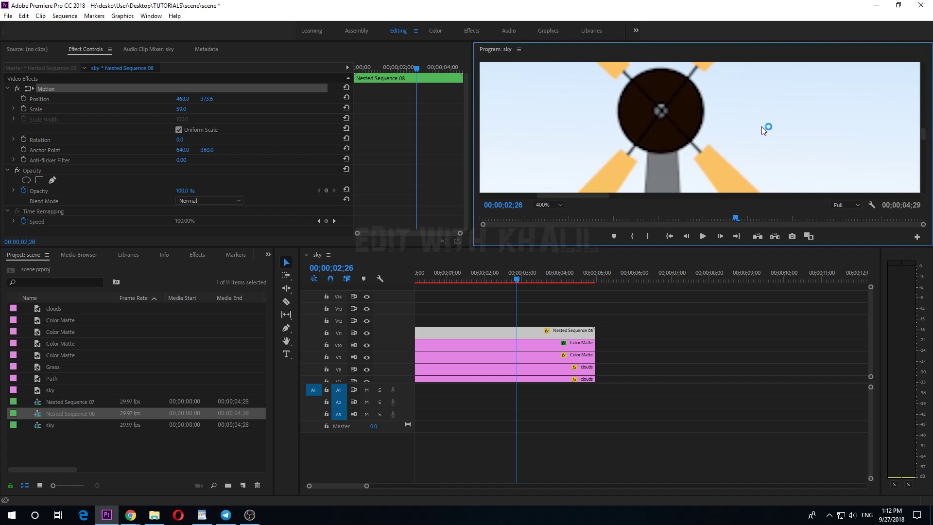
click(558, 205)
click(556, 213)
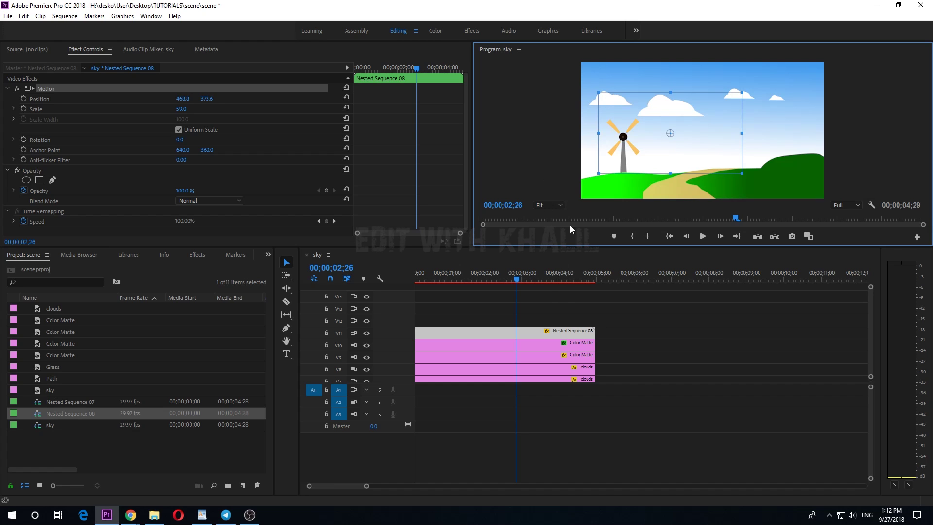
Return the playhead to the start of the sequence
click(350, 255)
key(Home)
key(space)
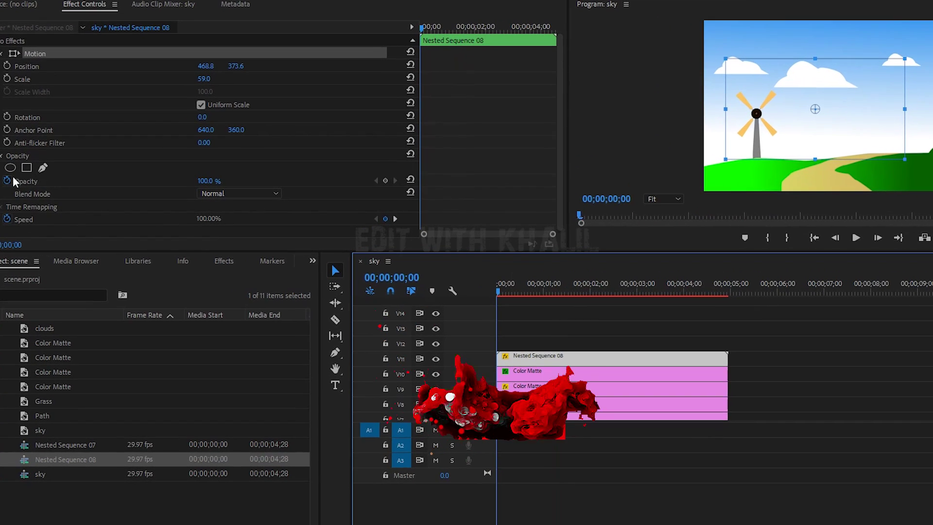
Try rotating the nested blades about their default anchor point, up to 64°, and reset the rotation
click(202, 117)
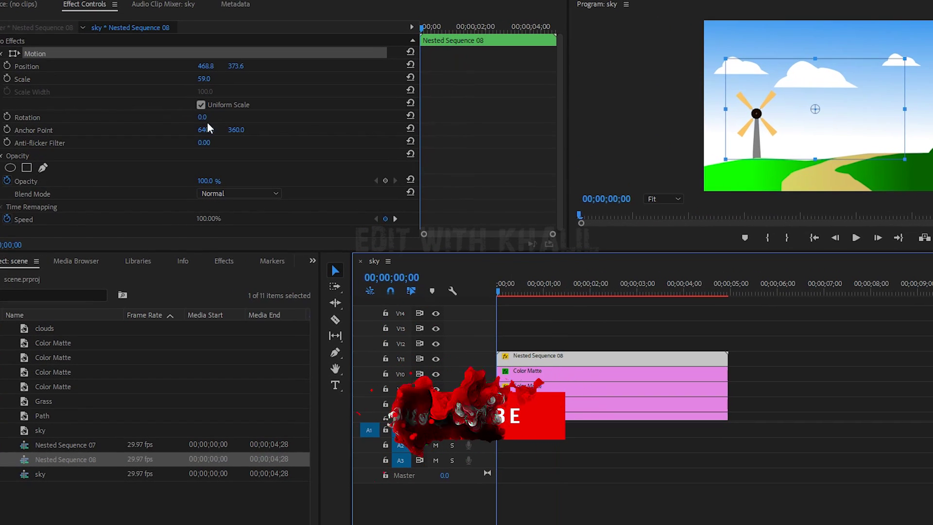
text(42)
key(Return)
mouse_move(204, 117)
mouse_down()
mouse_move(228, 117)
mouse_move(137, 117)
mouse_move(215, 117)
mouse_up()
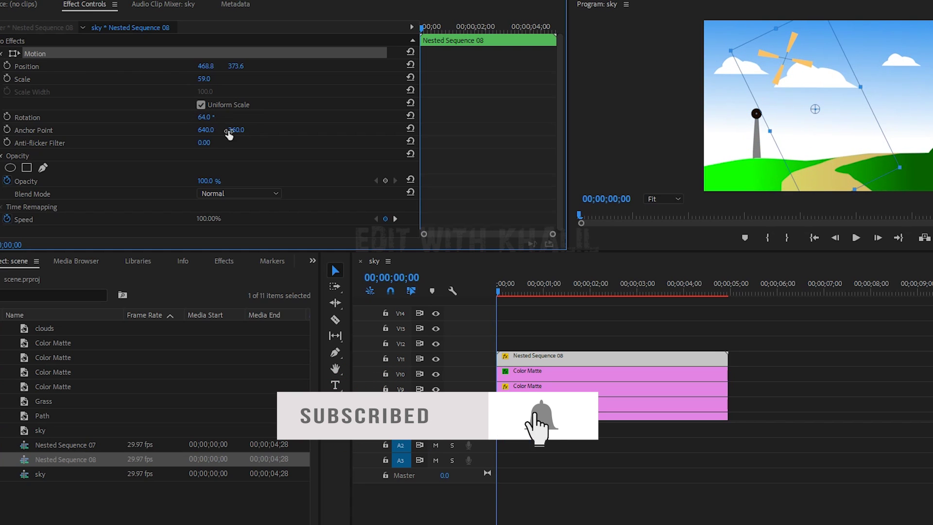
click(410, 117)
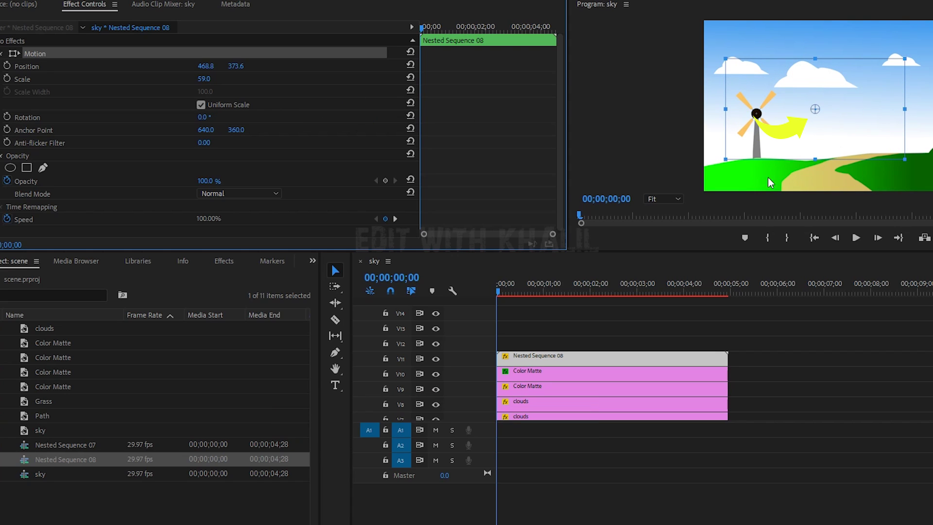
Move the nested blades' anchor point onto the hub's center, at about 220.0, 392.1
drag(812, 112, 801, 111)
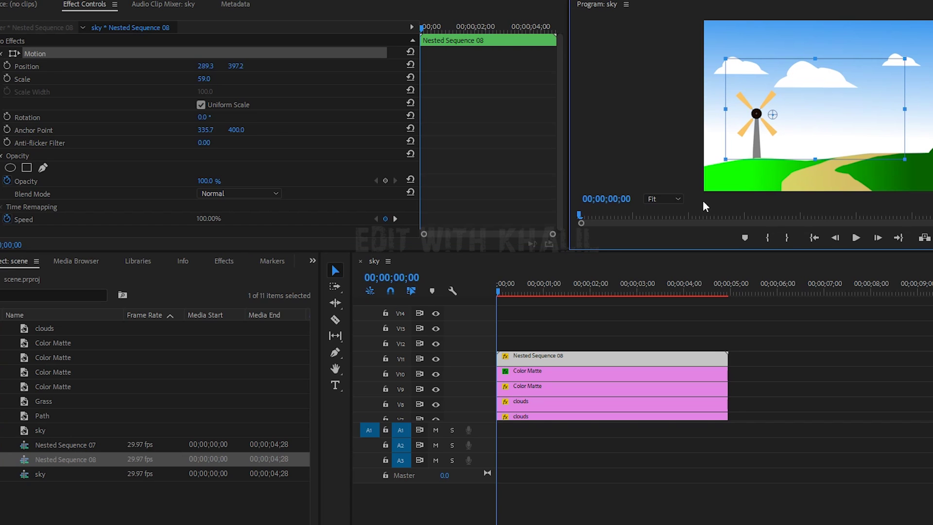
click(664, 199)
click(664, 320)
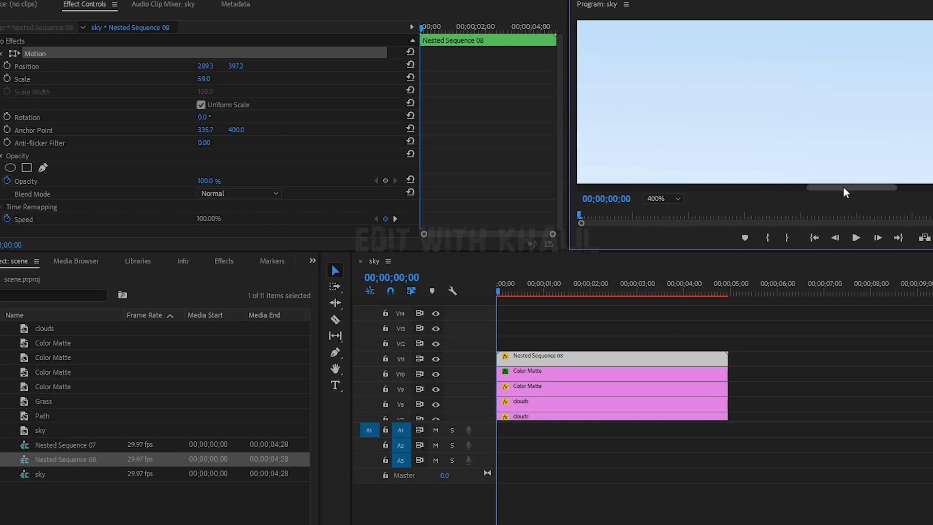
drag(845, 192, 685, 193)
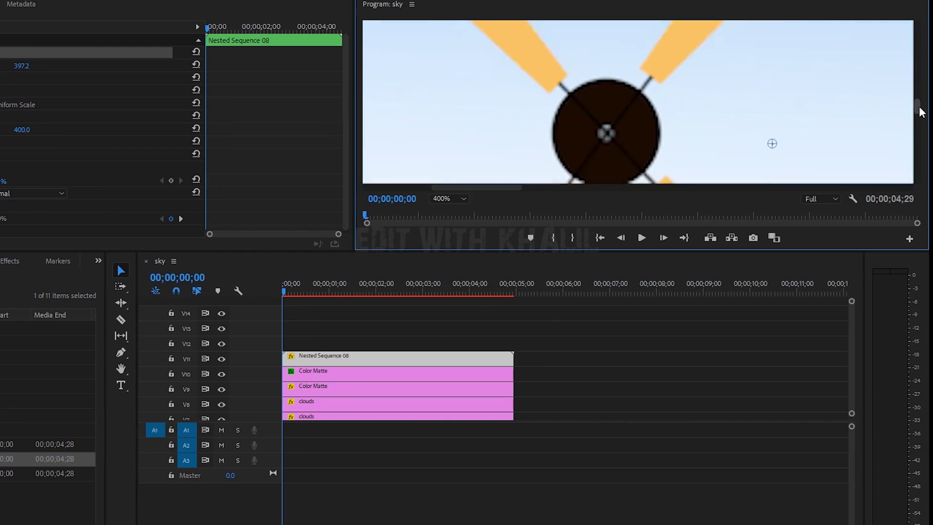
drag(920, 110, 920, 118)
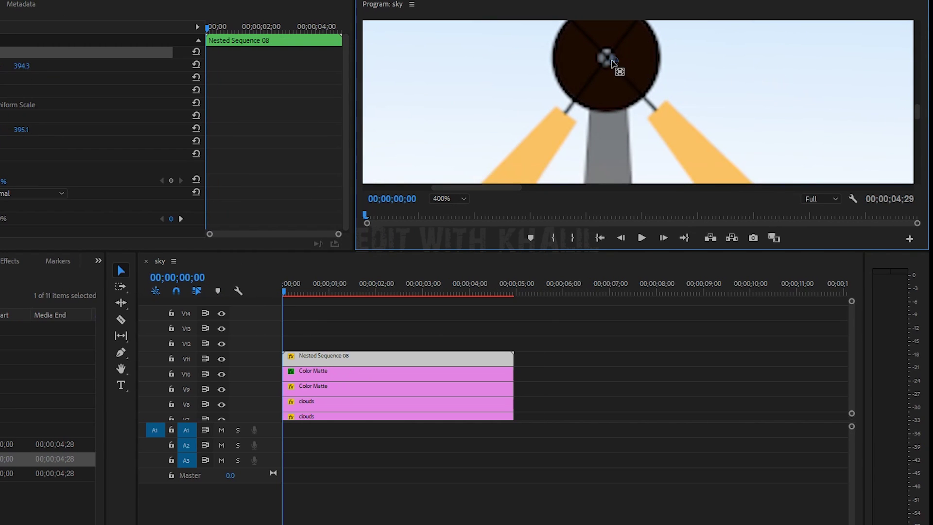
click(442, 203)
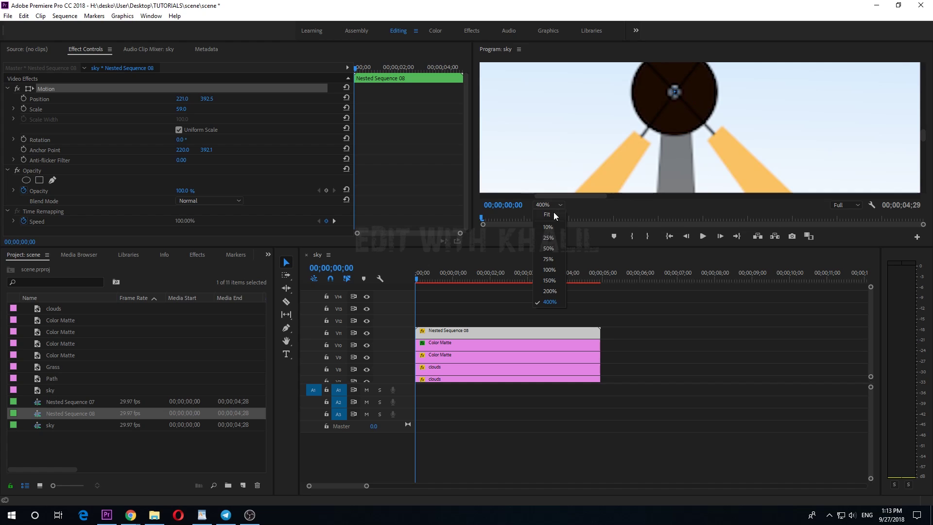
click(548, 214)
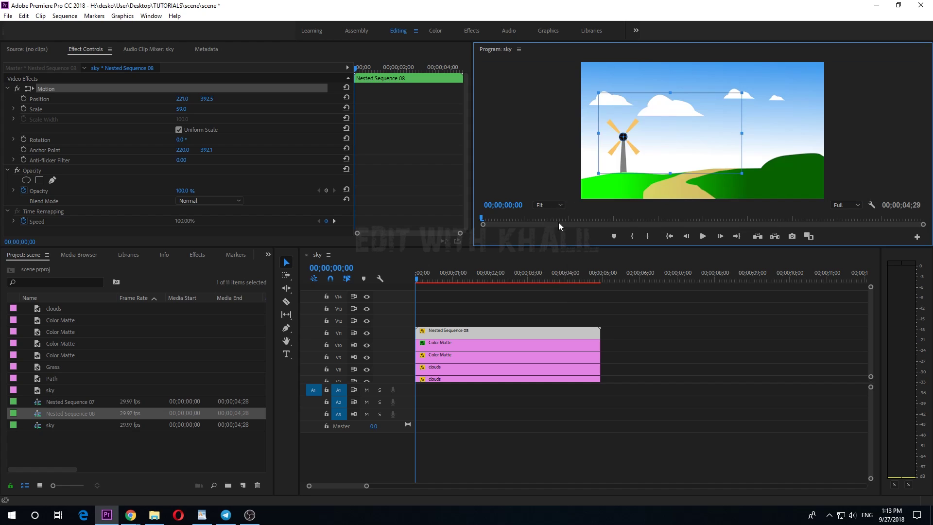
Keyframe the nested blades' rotation from 0° at the start to 1x6.0° at 00;00;04;03
click(186, 142)
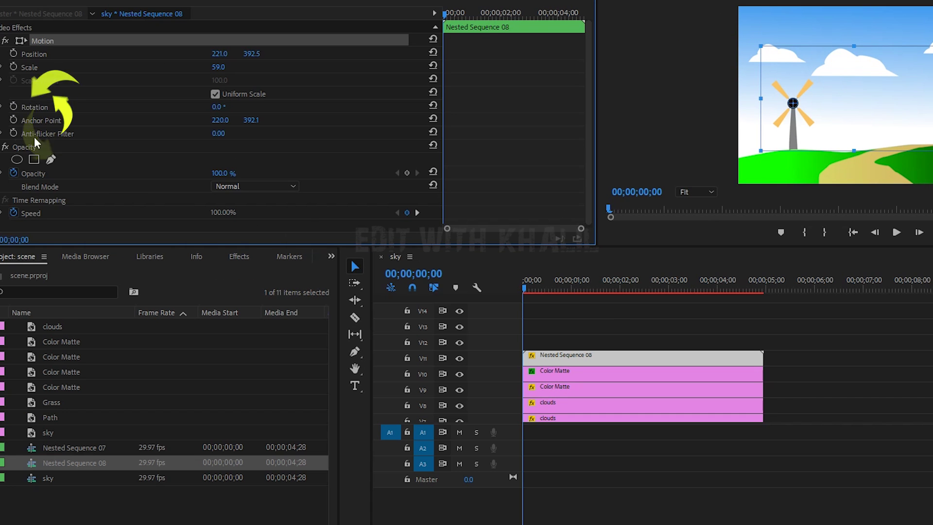
click(14, 106)
drag(573, 289, 723, 295)
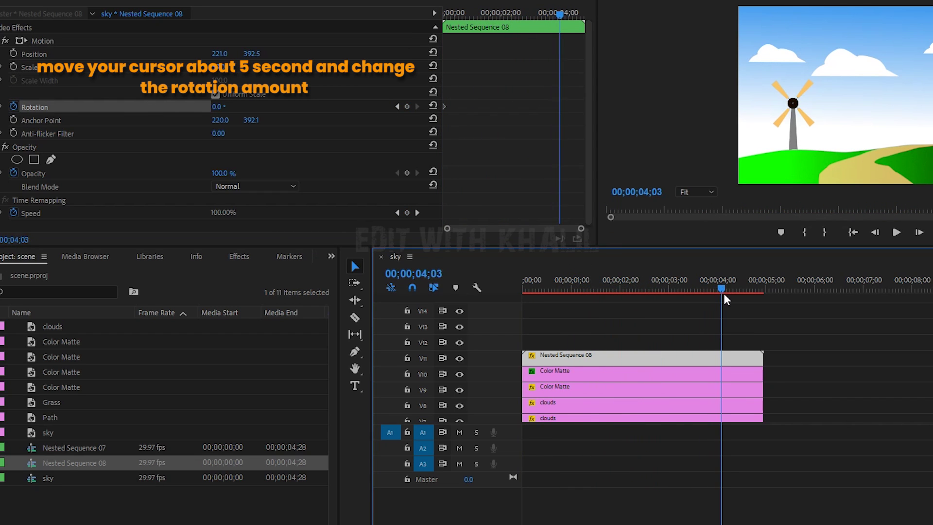
drag(218, 107, 228, 107)
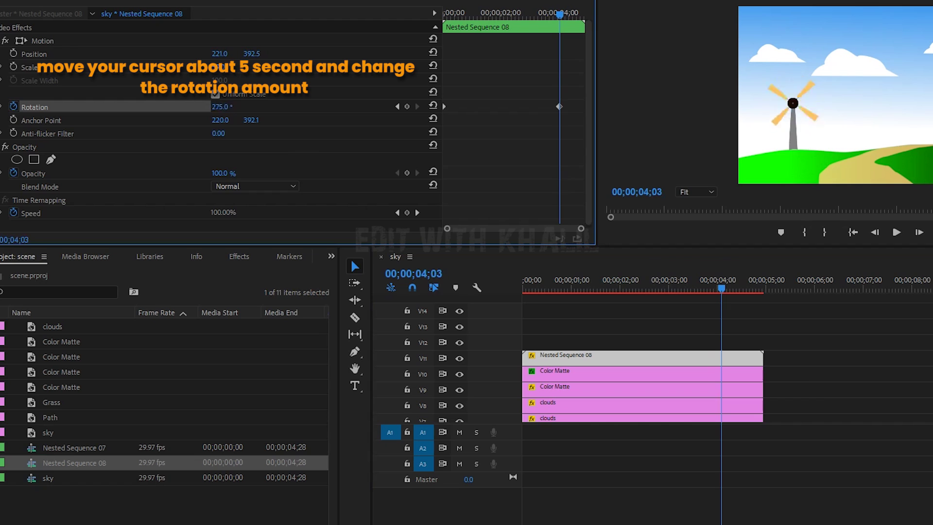
drag(221, 106, 225, 106)
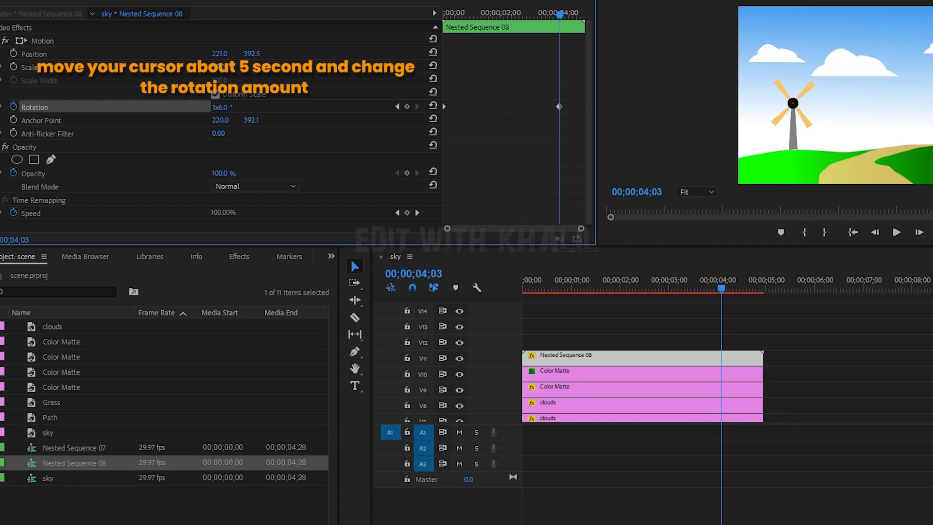
click(220, 106)
Create a 1280 x 720 color matte named "sun" and place it on V12 above the nested blades at the sequence start
click(8, 15)
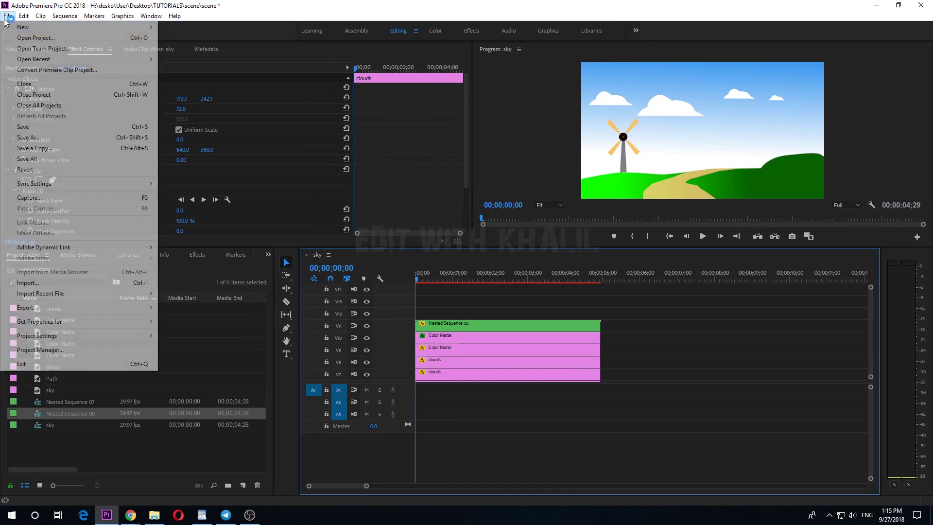
mouse_move(23, 26)
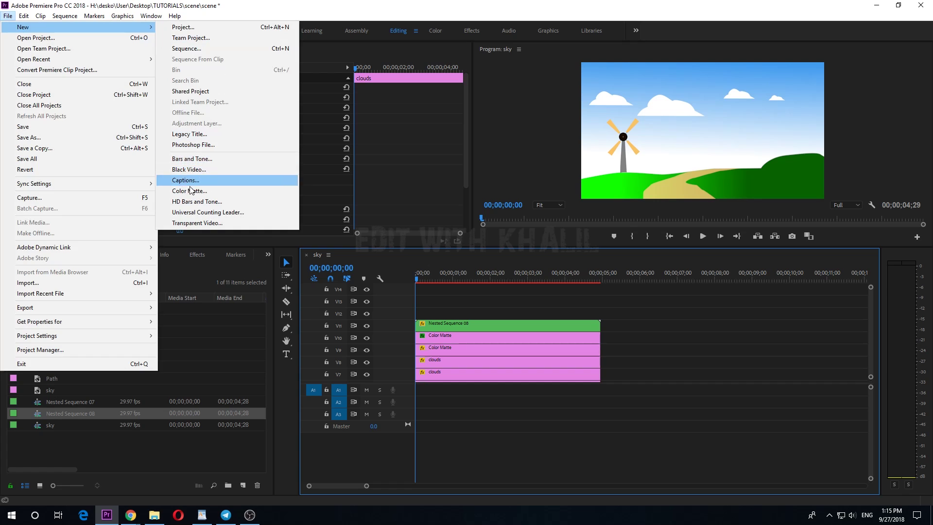
click(191, 191)
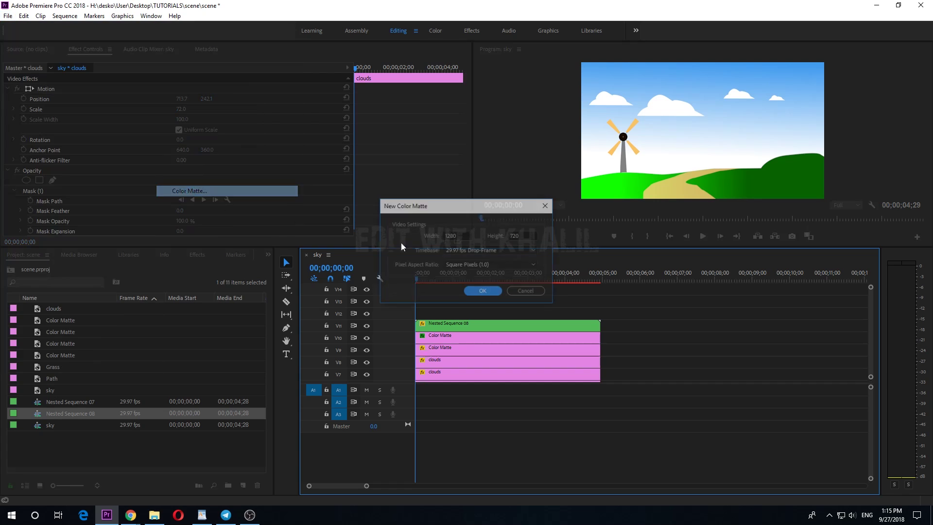
click(481, 291)
click(564, 208)
text(sun)
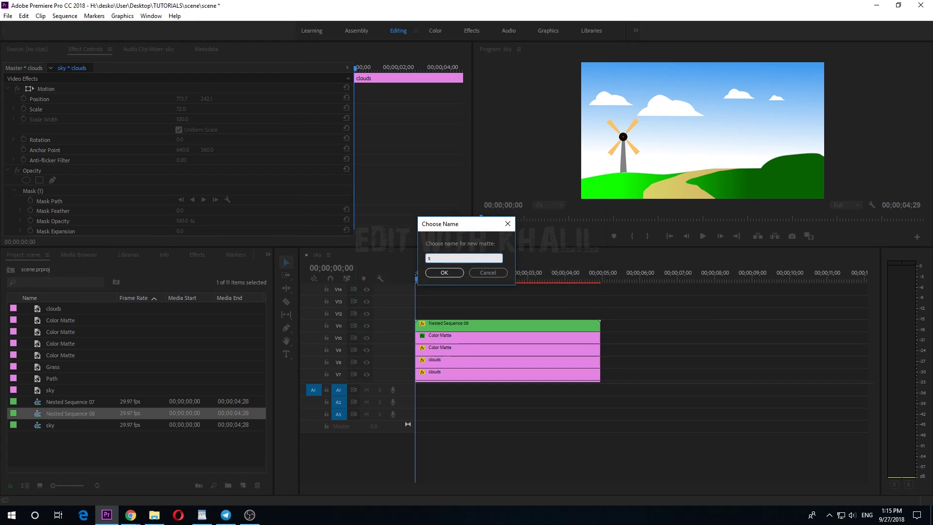
key(Return)
drag(68, 399, 405, 313)
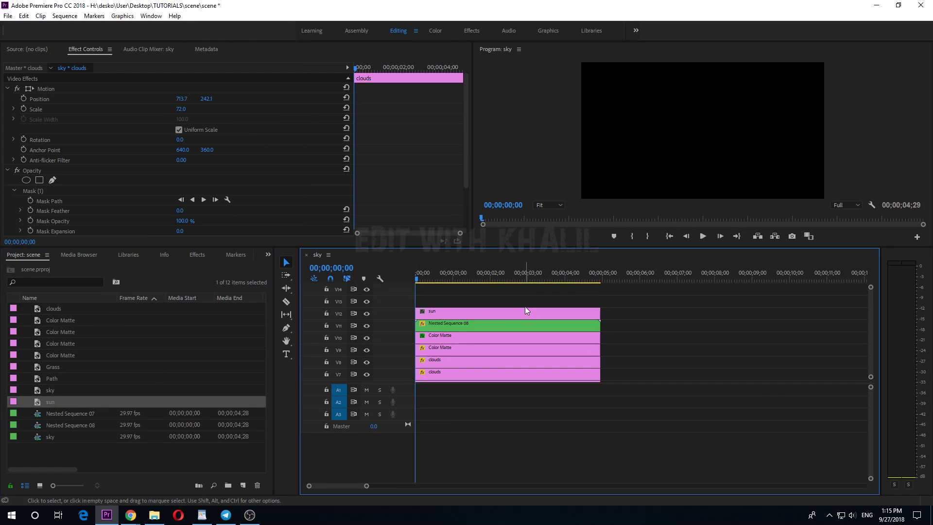
Apply the Circle effect to the sun clip, set its blend mode to Color, and activate its Motion controls in the frame
click(491, 278)
click(442, 316)
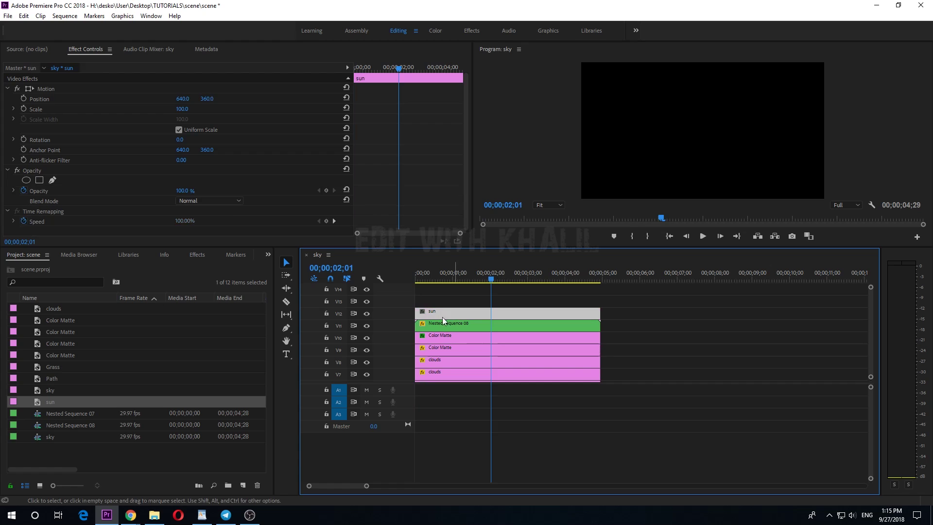
click(197, 255)
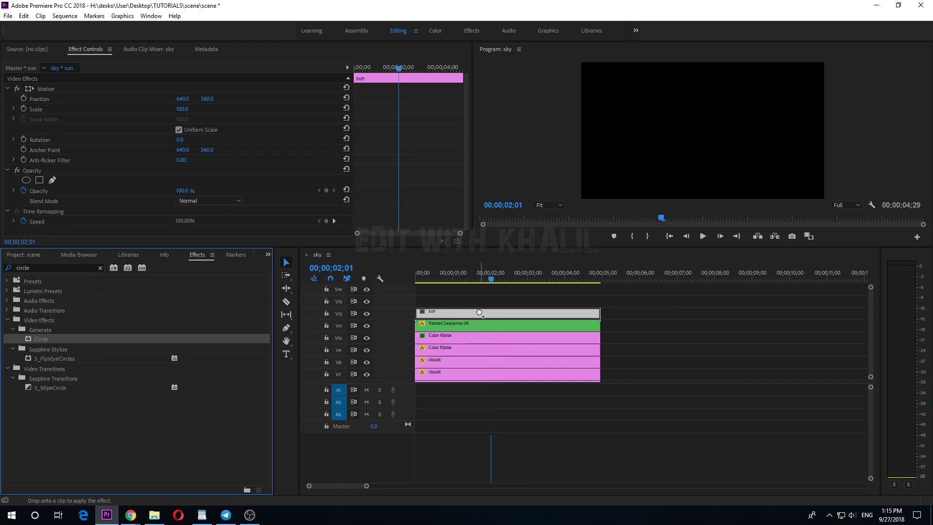
drag(480, 312, 480, 313)
click(46, 89)
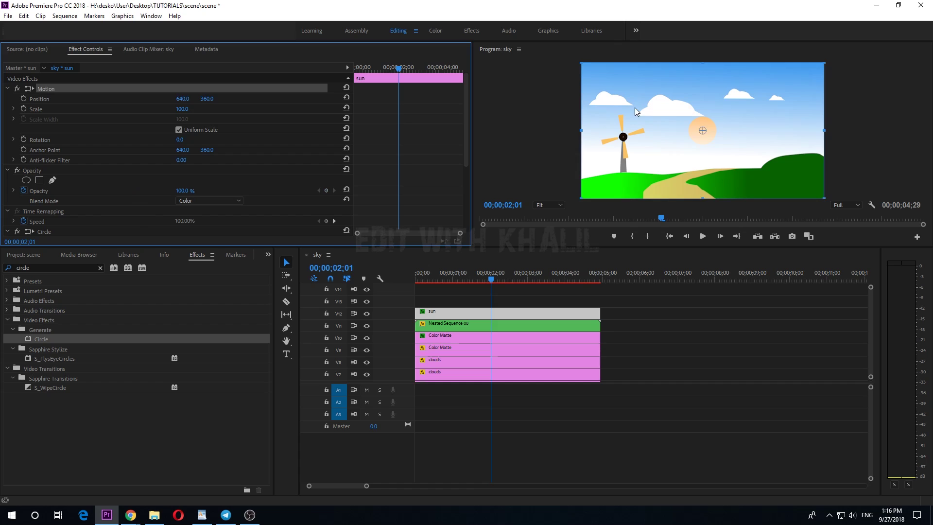